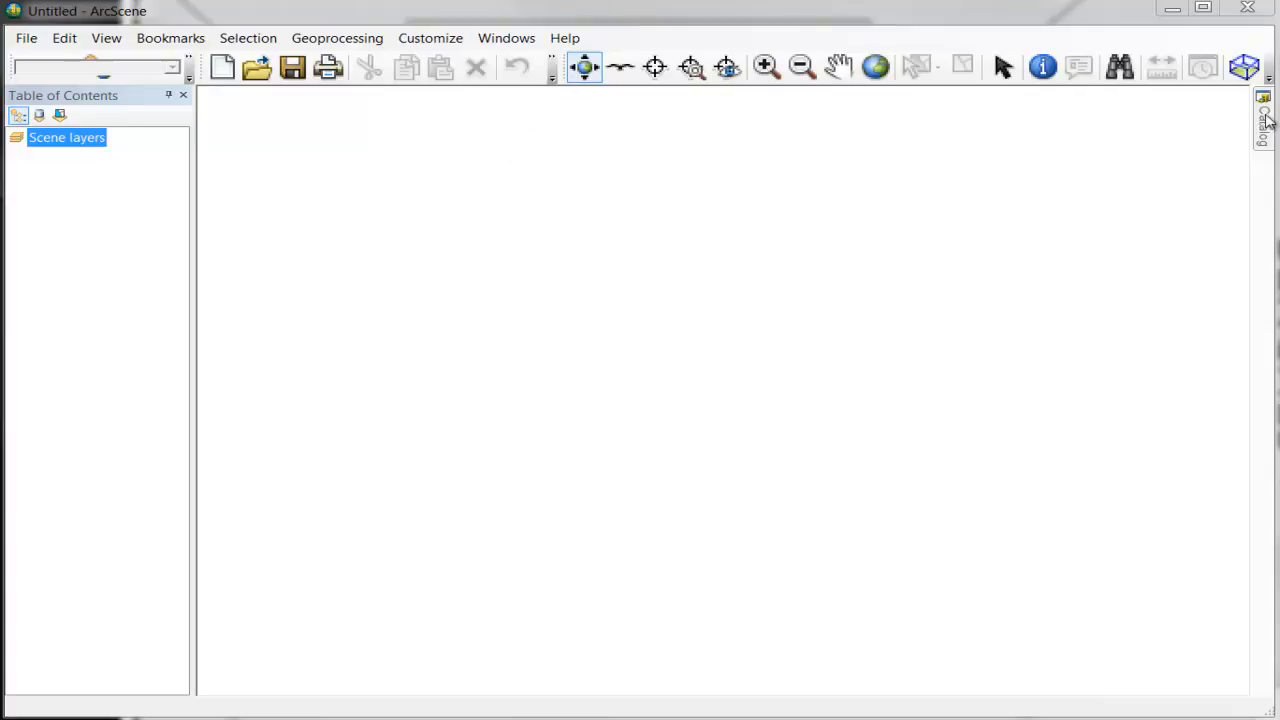
# Add all twelve .ecw images, FS310 to FV312, from the 3D_Visualization Aerials folder to the scene and show their full extent.
pyautogui.click(551, 77)
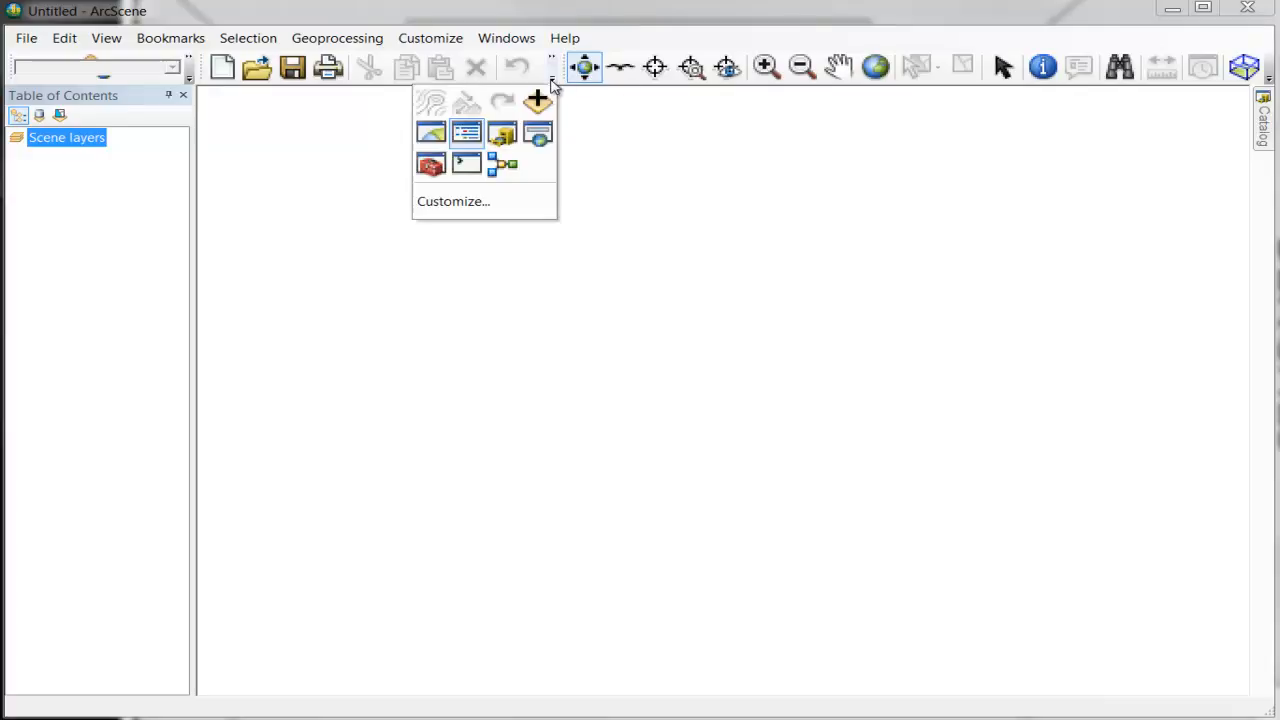
pyautogui.click(505, 133)
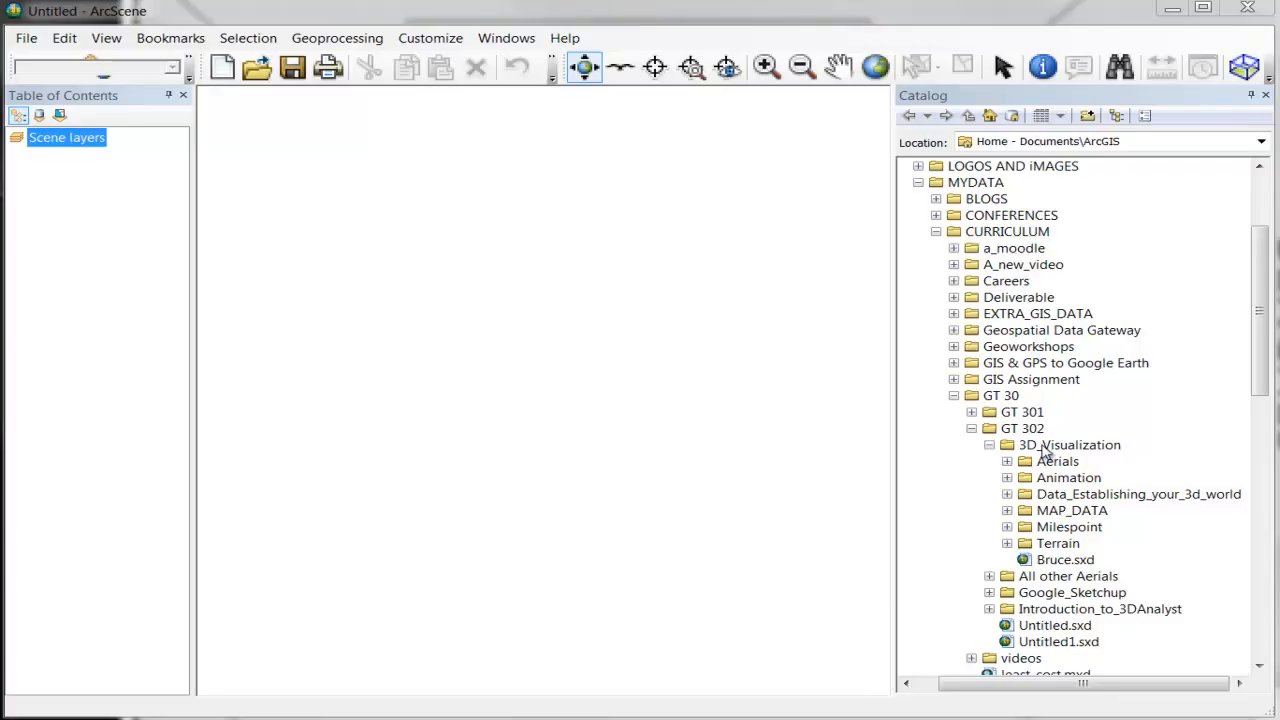
pyautogui.click(1007, 461)
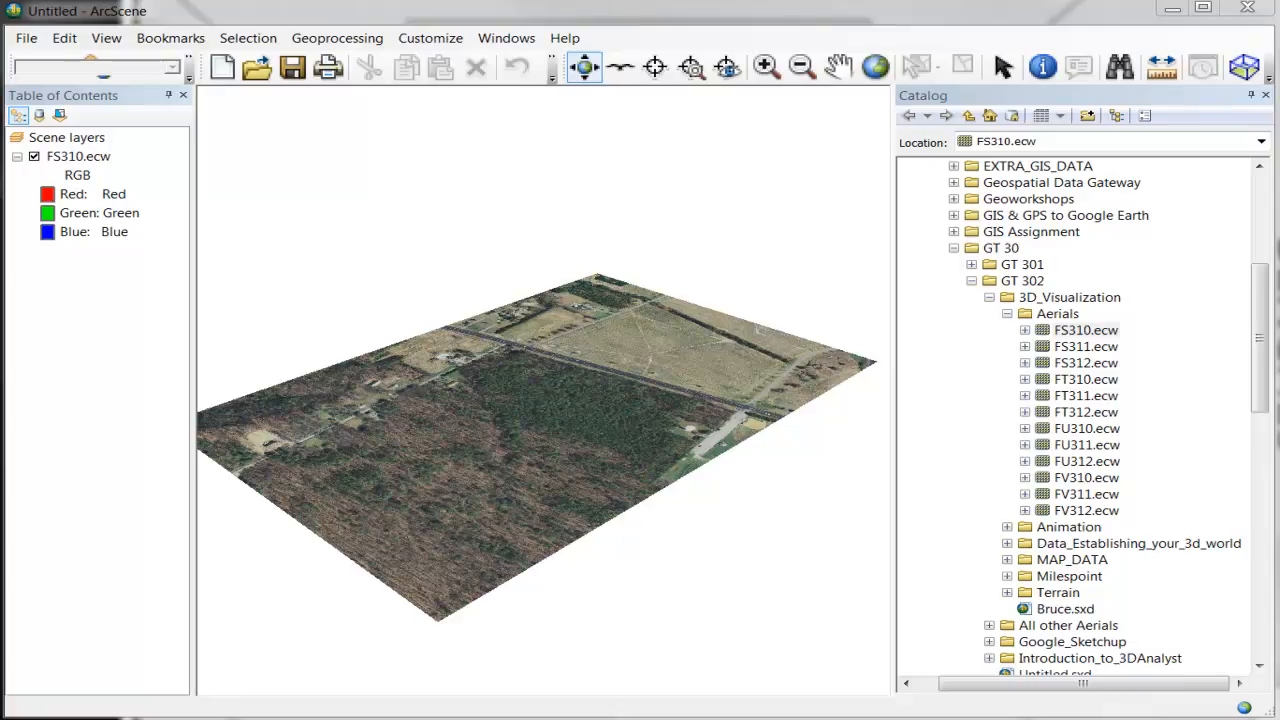
pyautogui.click(1086, 330)
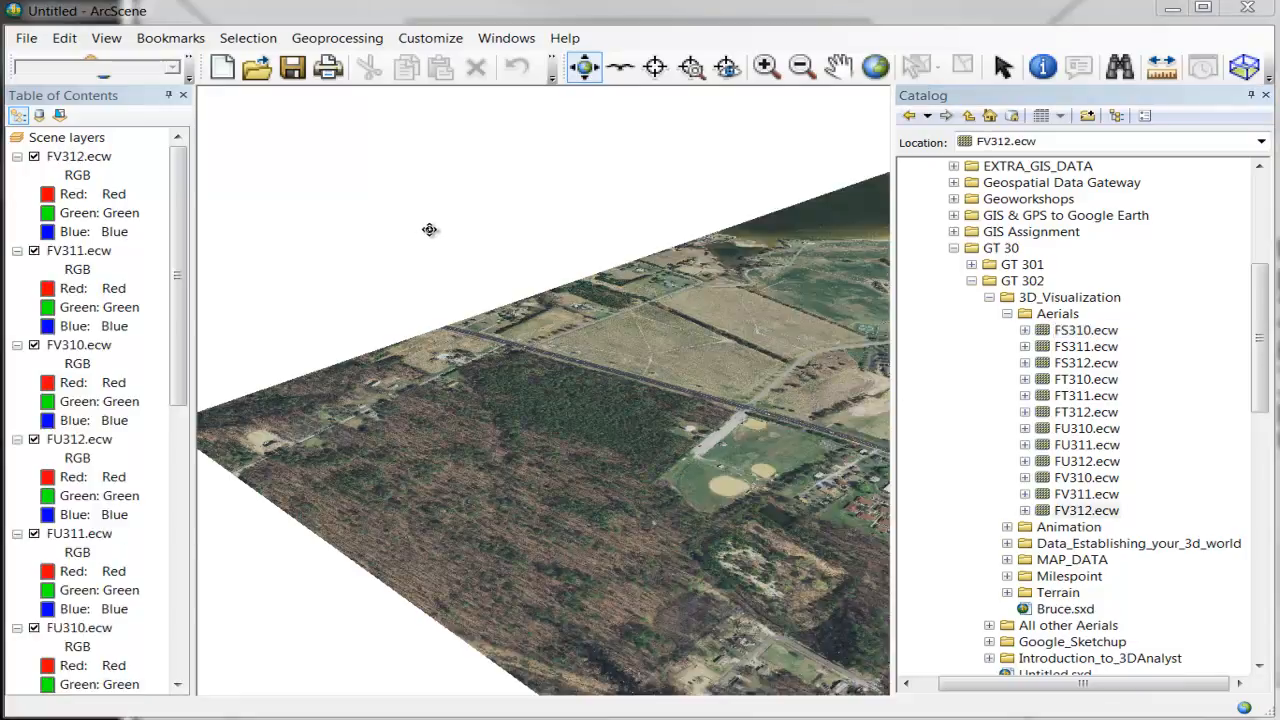
pyautogui.click(876, 67)
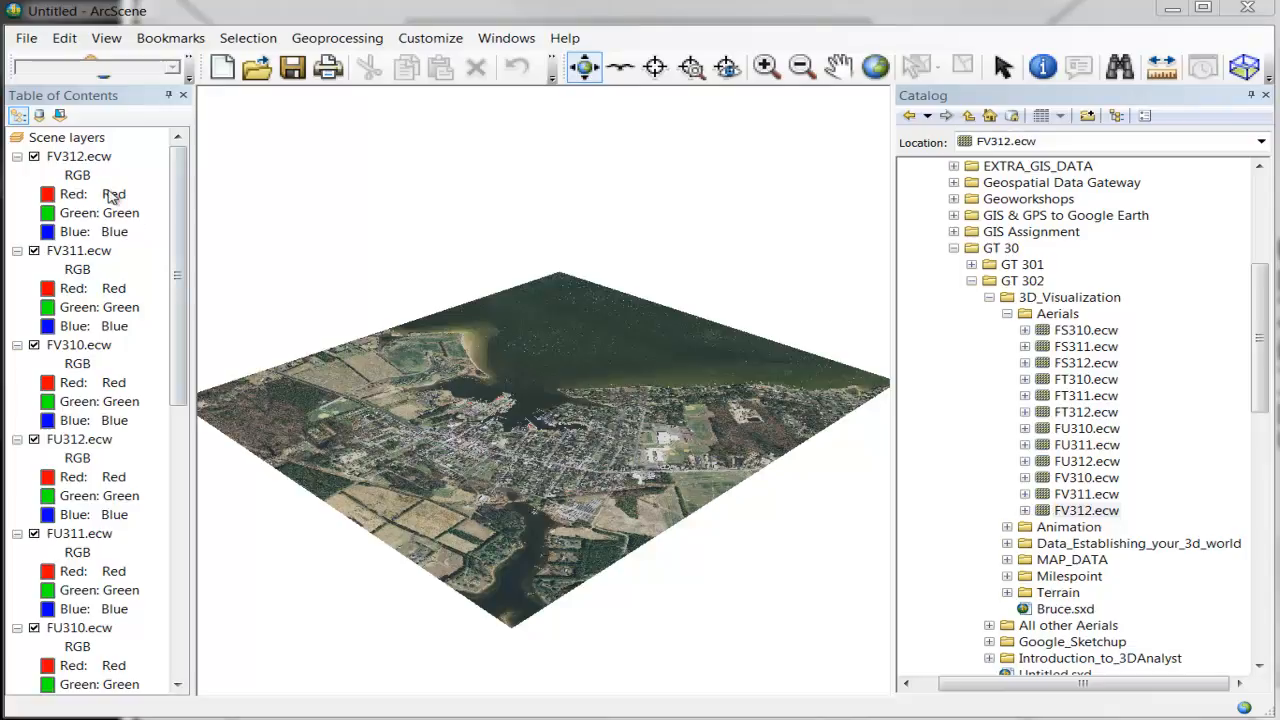
# Create a new group layer under Scene layers and name it Aerials.
pyautogui.moveTo(180, 303); pyautogui.dragTo(181, 214)
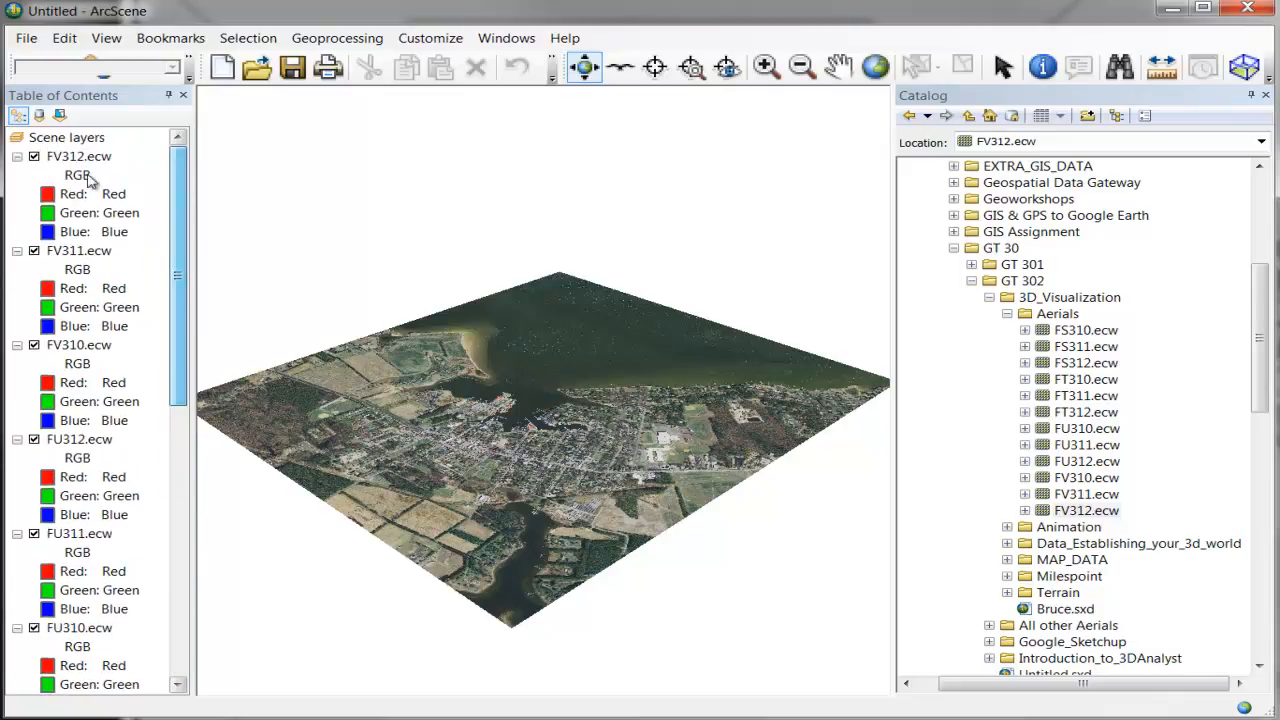
pyautogui.rightClick(52, 140)
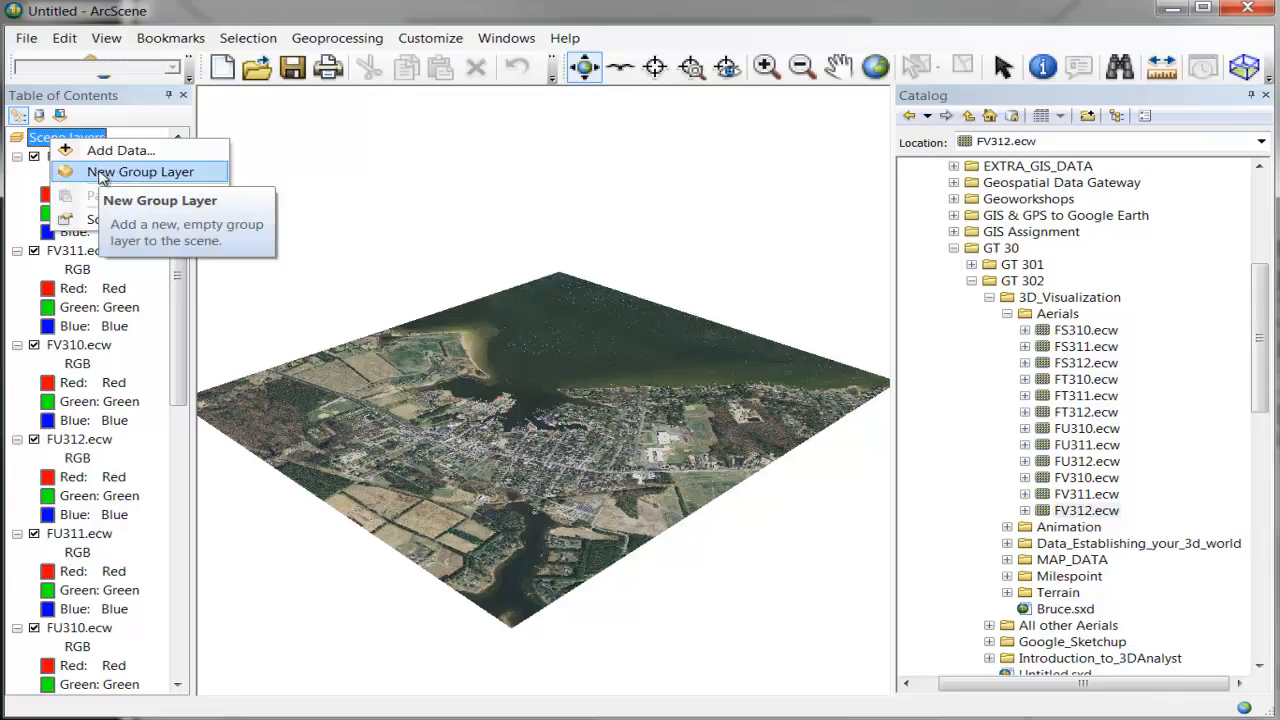
pyautogui.press('Escape')
pyautogui.moveTo(183, 251); pyautogui.dragTo(183, 525)
pyautogui.click(100, 685)
pyautogui.click(100, 685)
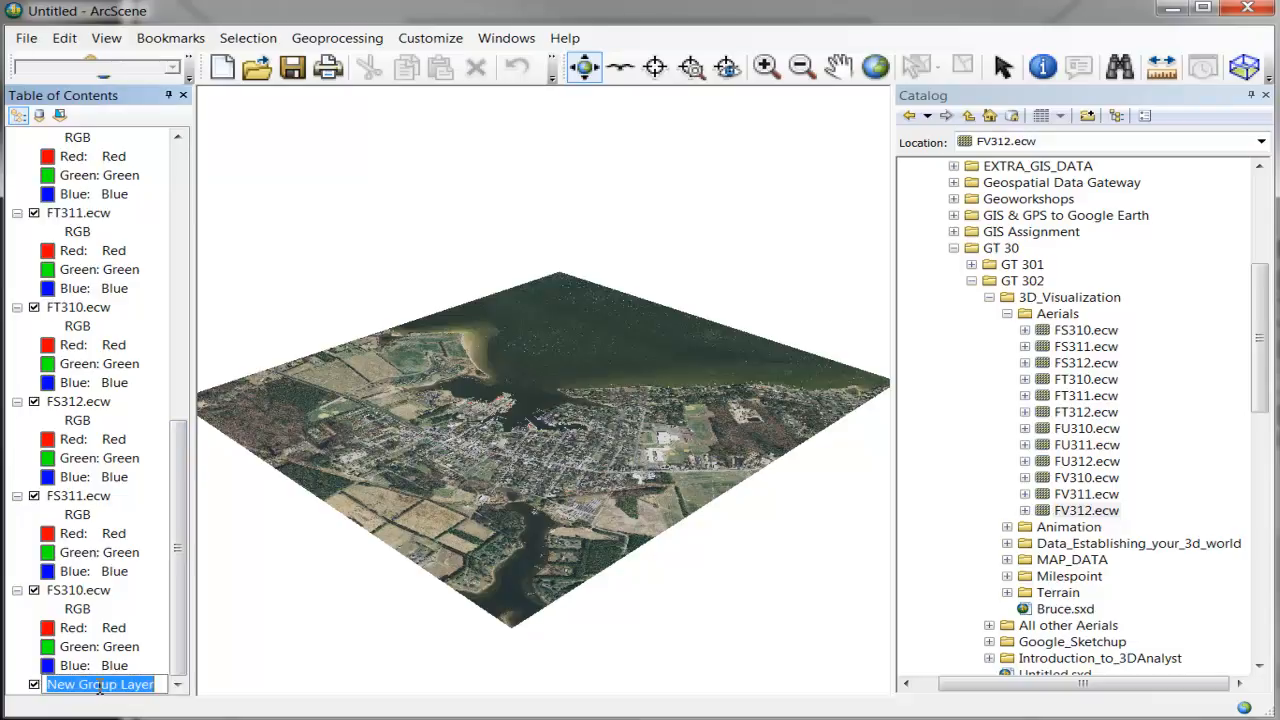
pyautogui.write('Aerials')
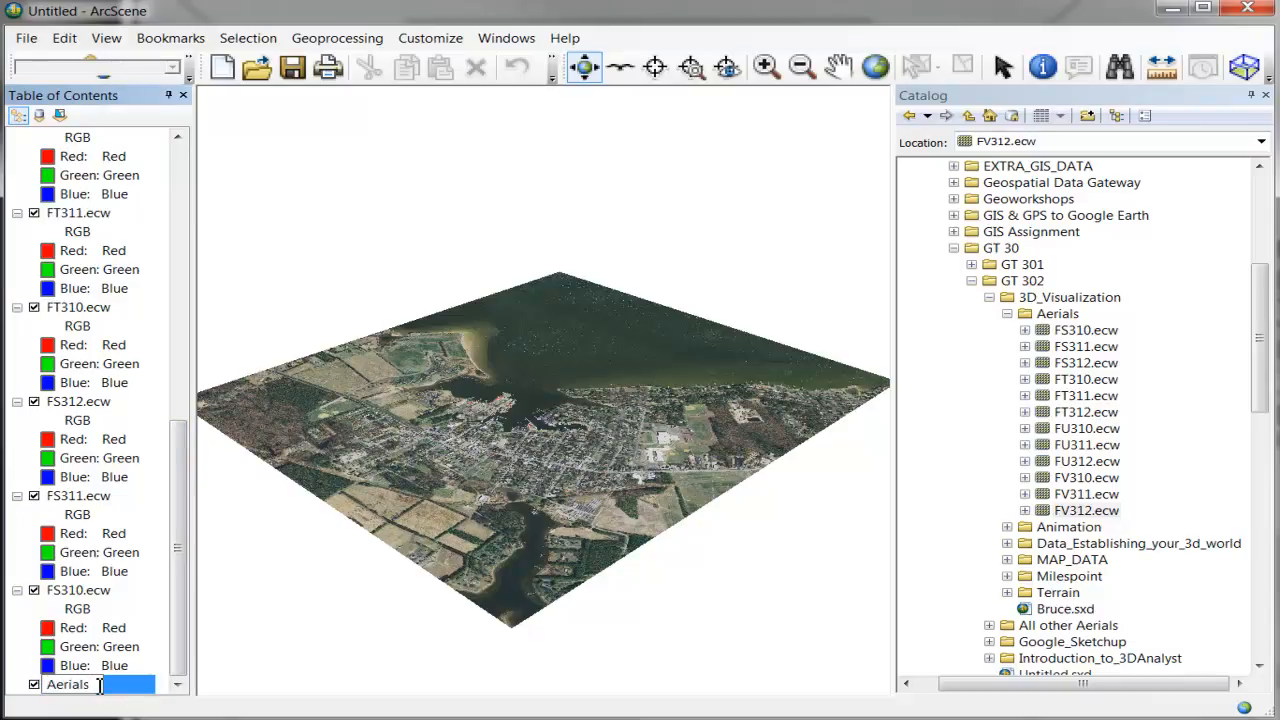
pyautogui.press('Return')
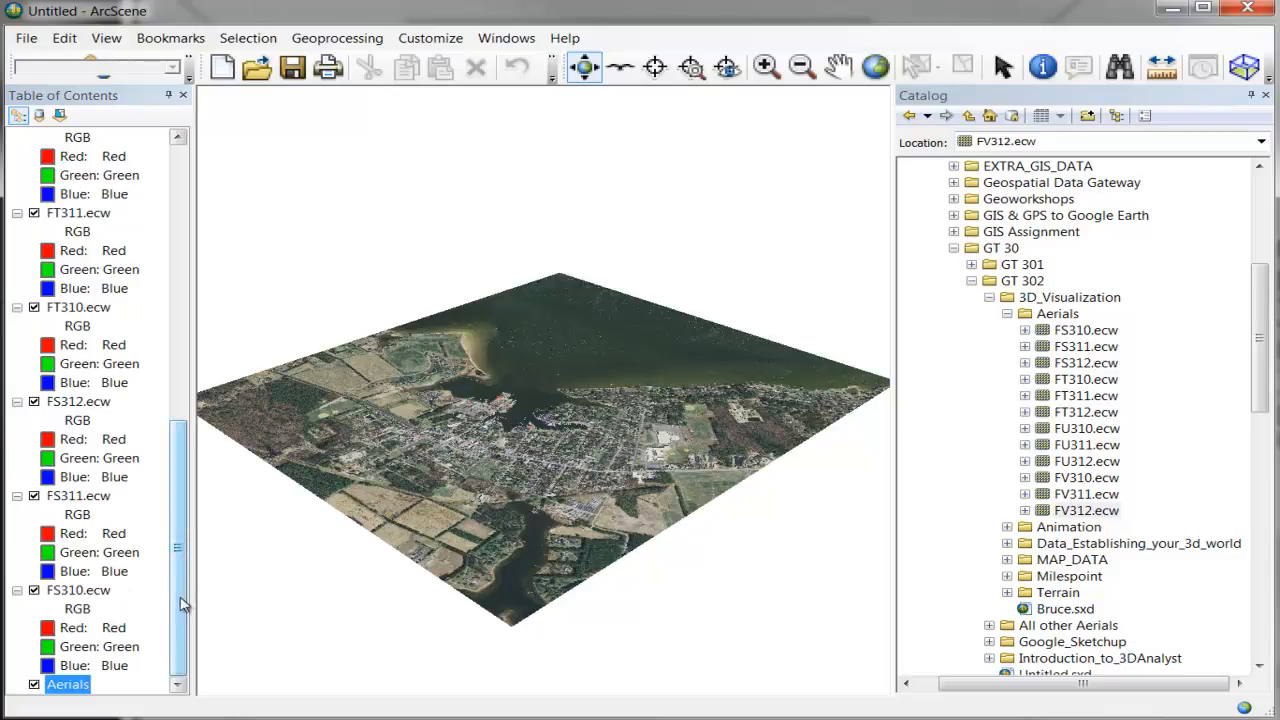
# Move all the .ecw image layers into the Aerials group and collapse the group.
pyautogui.moveTo(78, 595); pyautogui.dragTo(80, 684)
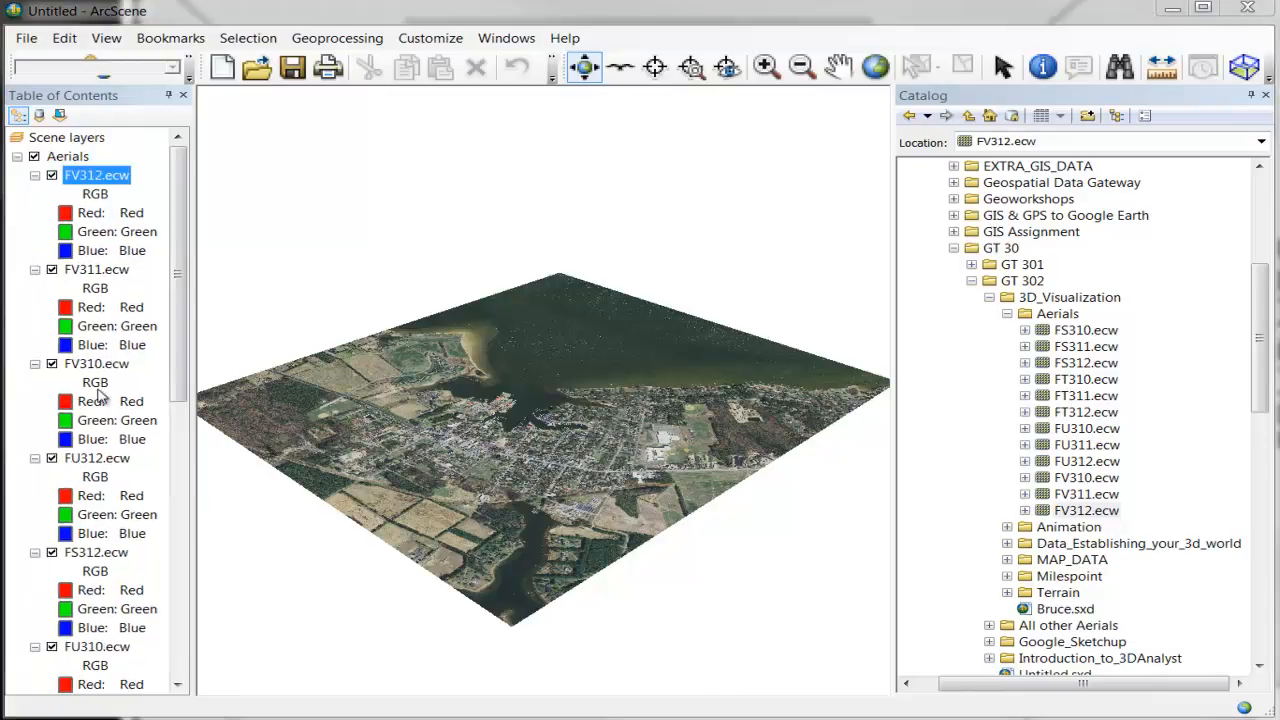
pyautogui.click(18, 158)
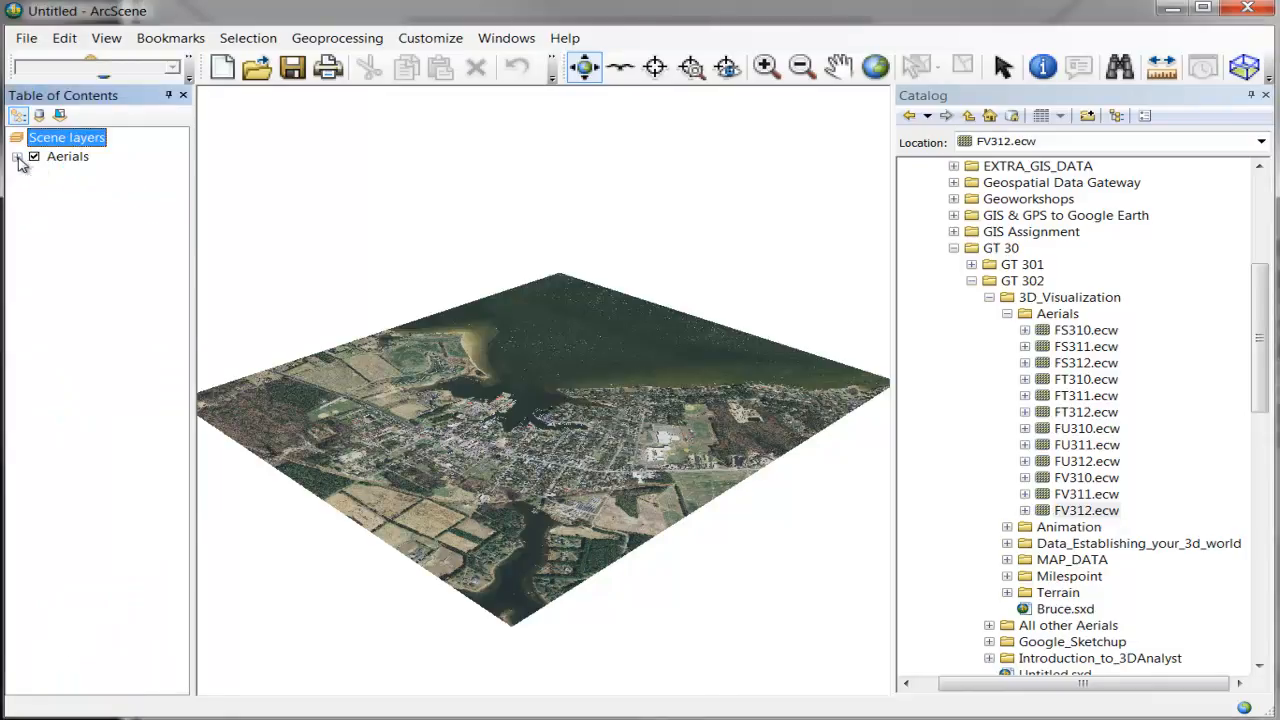
# Switch the visibility of the Aerials group off and back on.
pyautogui.click(34, 157)
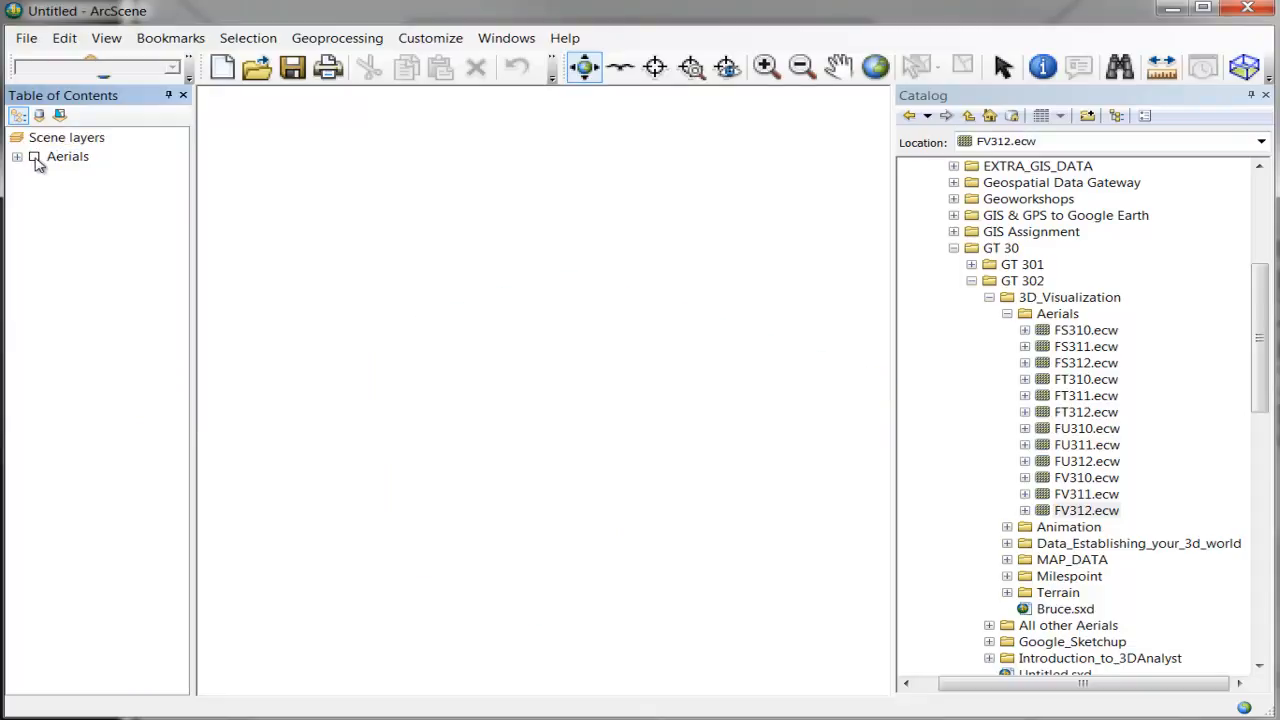
pyautogui.click(34, 157)
pyautogui.click(34, 157)
pyautogui.click(34, 157)
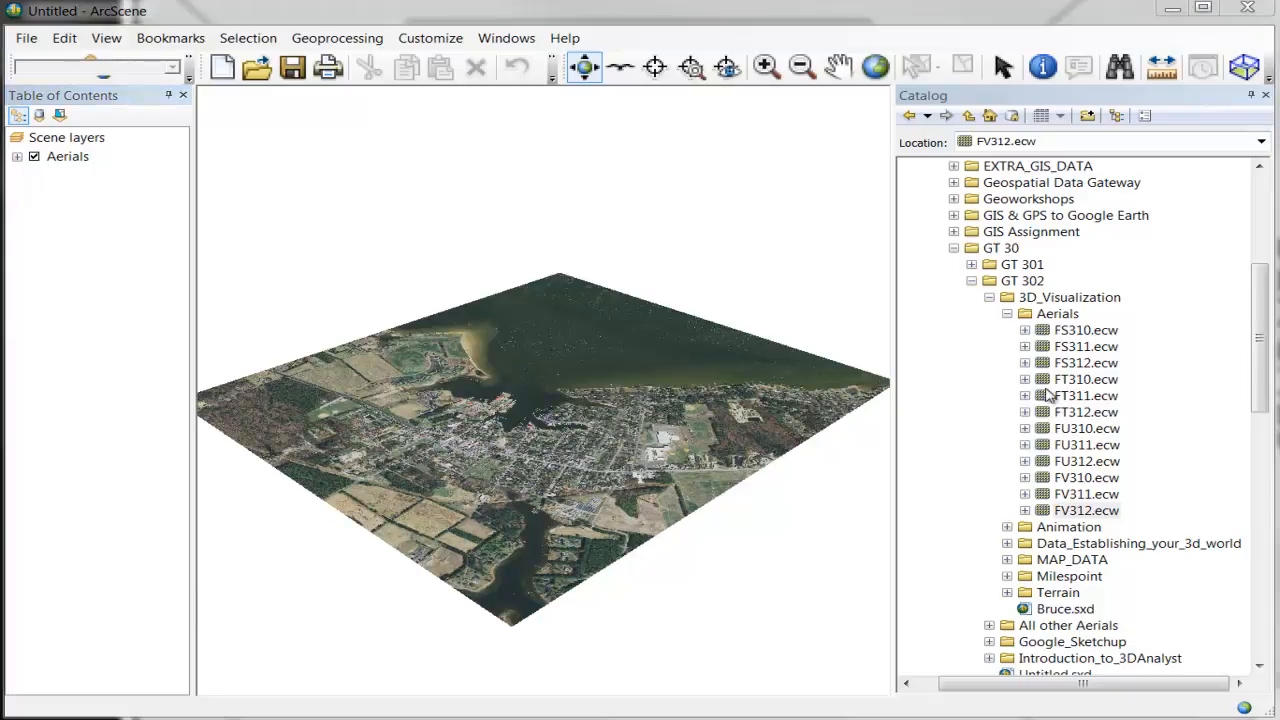
# Add St_Michaels_Buildings and St_Michaels_Outs to the scene from the St_Michaels dataset of St_Michaels_9_8_2008.mdb in MAP_DATA.
pyautogui.click(1008, 560)
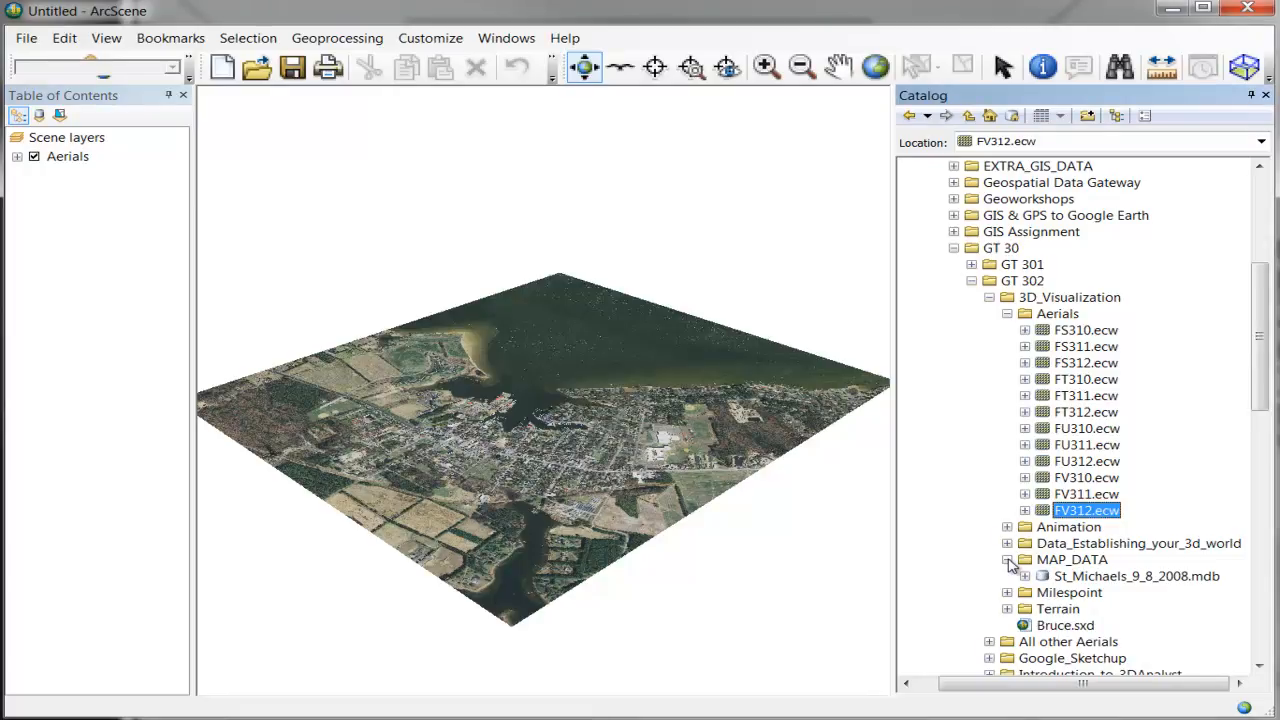
pyautogui.click(1025, 576)
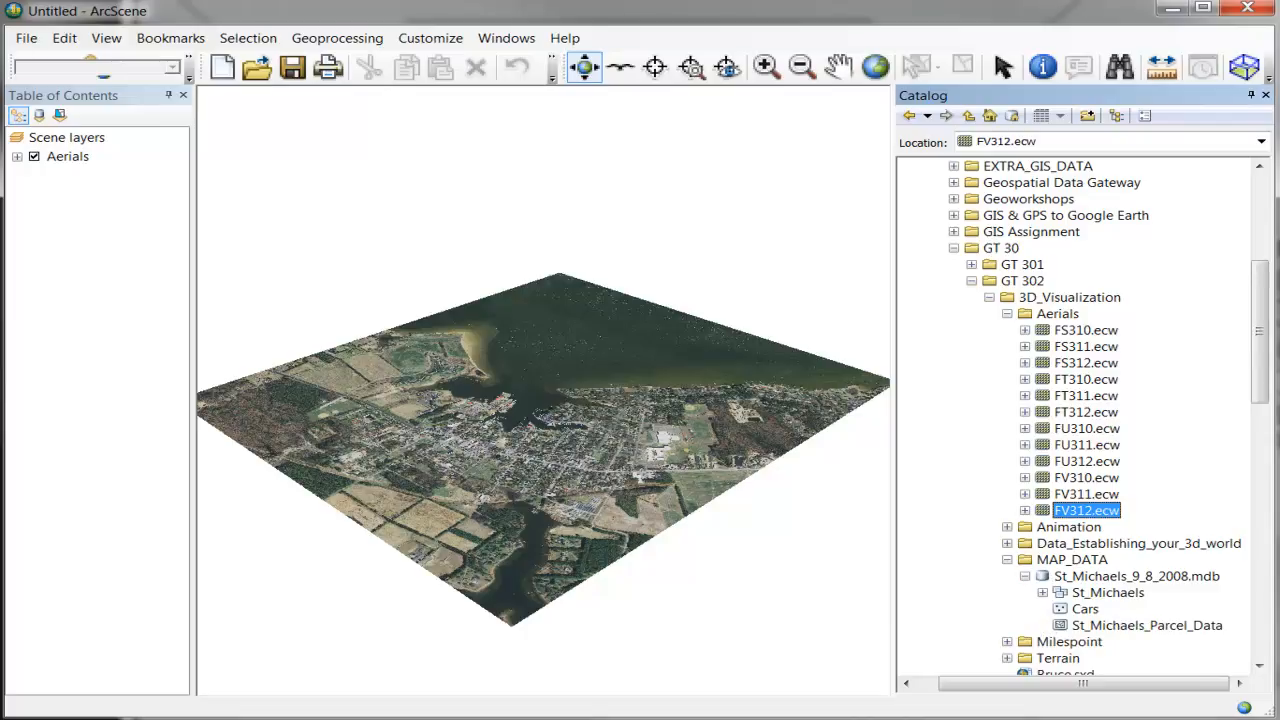
pyautogui.click(1043, 594)
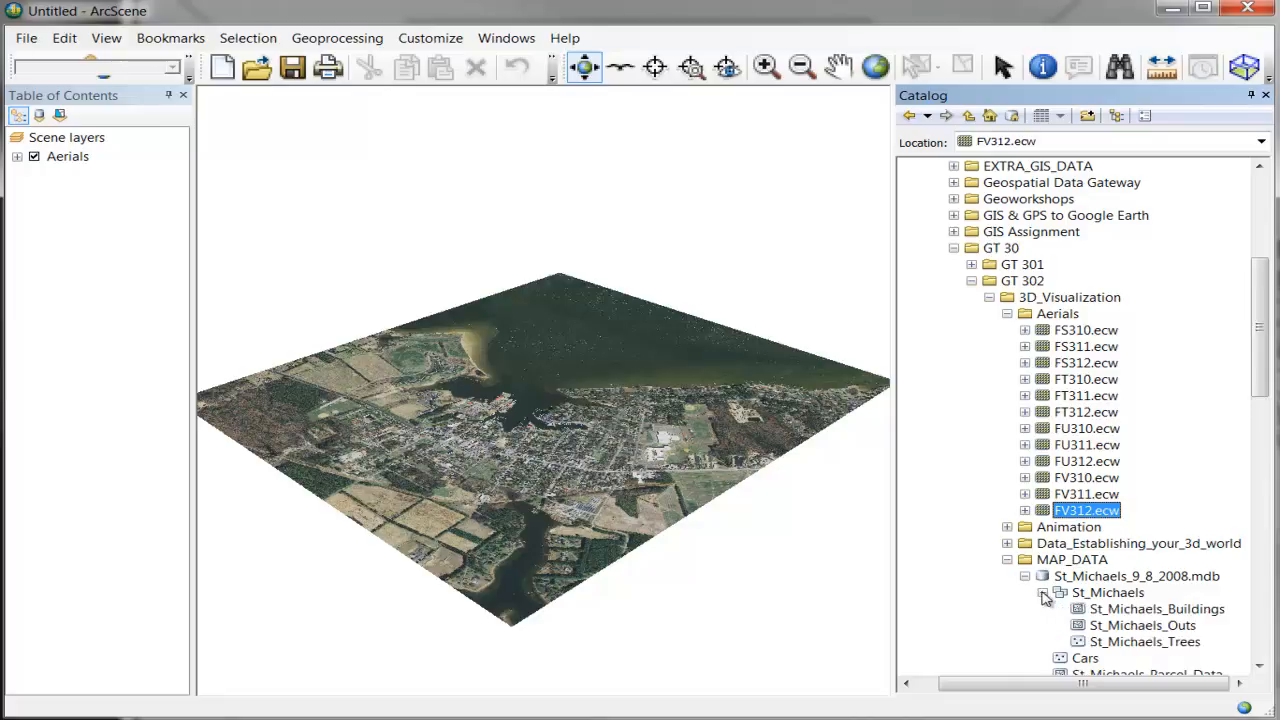
pyautogui.click(1129, 610)
pyautogui.moveTo(1129, 610); pyautogui.dragTo(757, 569)
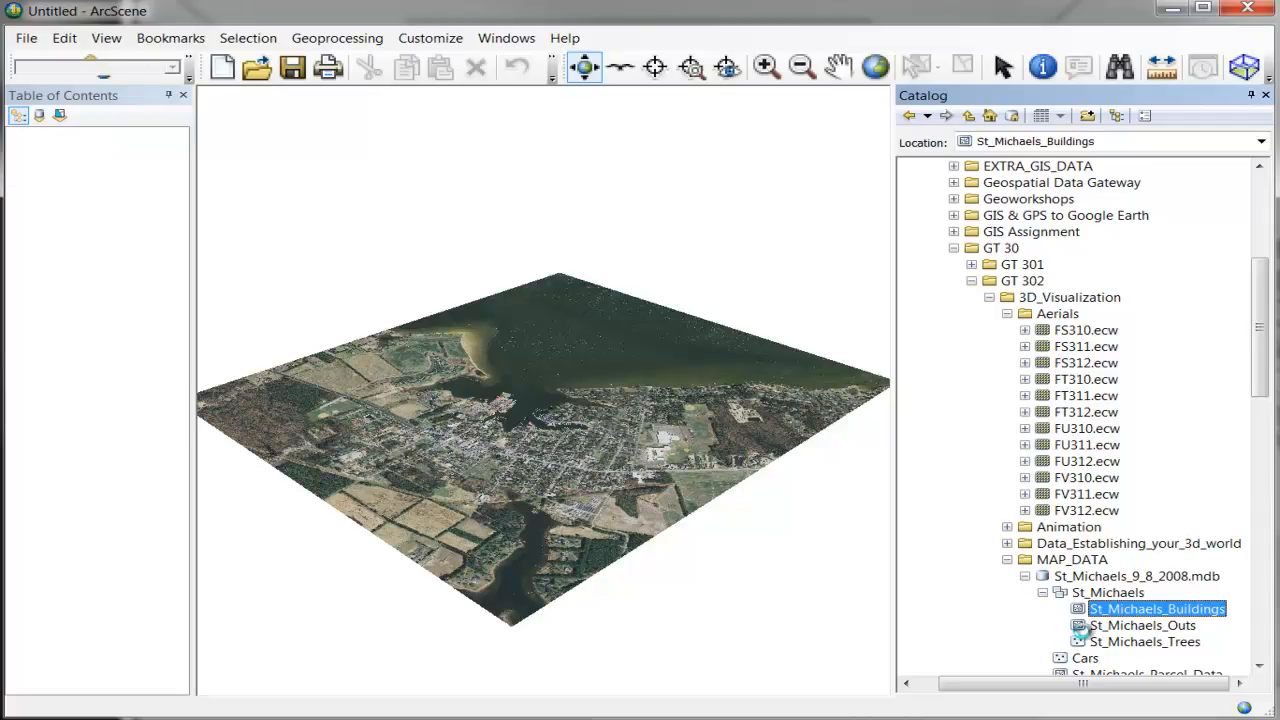
pyautogui.click(1131, 626)
pyautogui.moveTo(1131, 627); pyautogui.dragTo(715, 605)
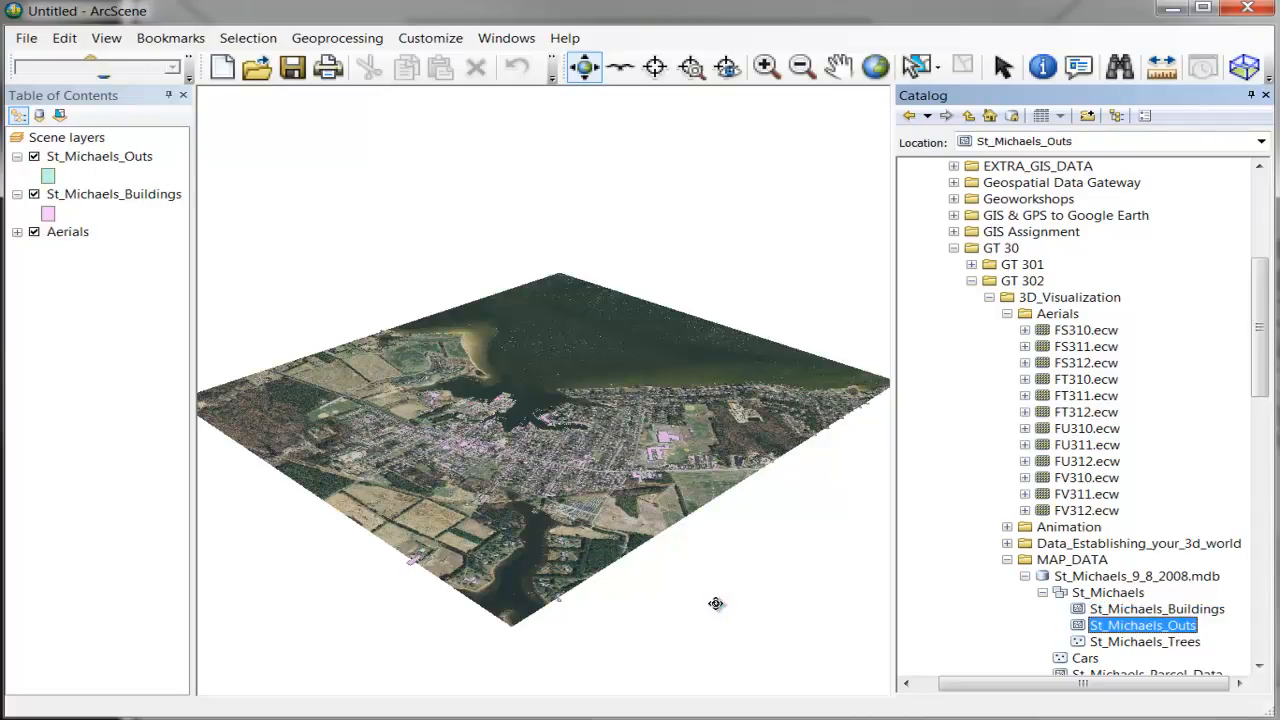
# Add the St_Michaels_Parcel_Data feature class from the same geodatabase to the scene.
pyautogui.scroll(-3, 1273, 390)
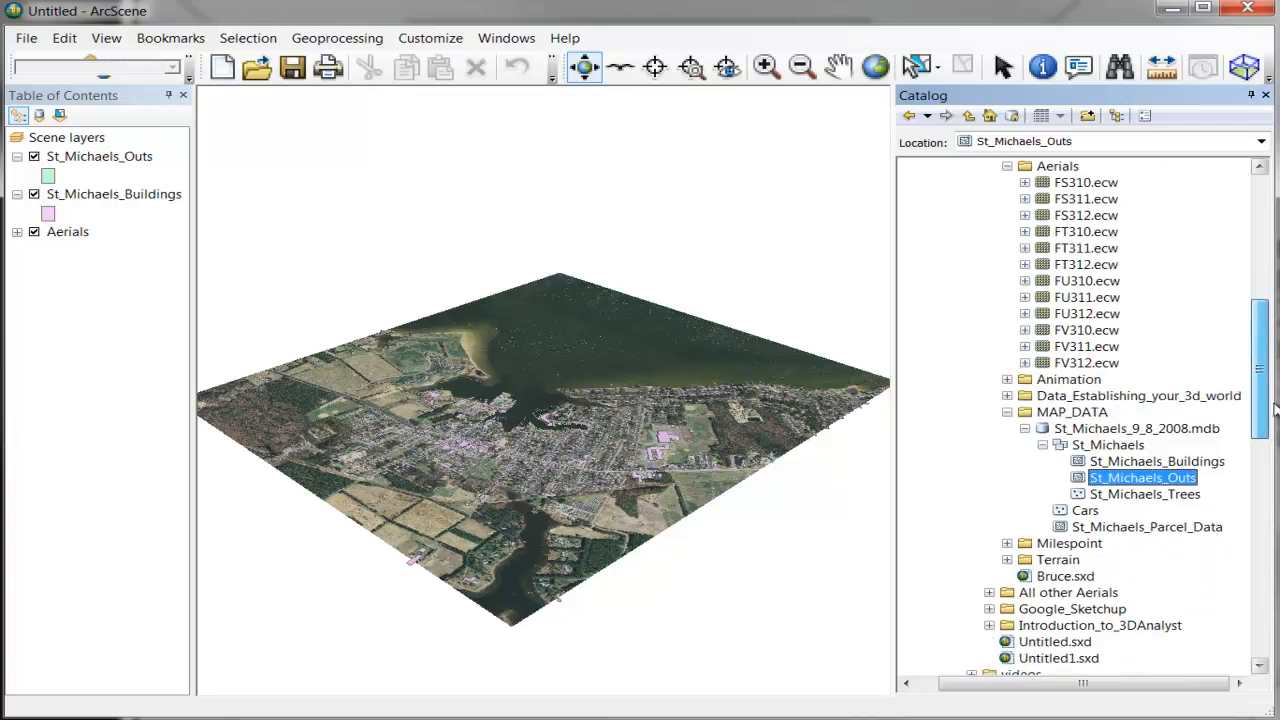
pyautogui.click(1136, 530)
pyautogui.moveTo(1136, 530); pyautogui.dragTo(738, 515)
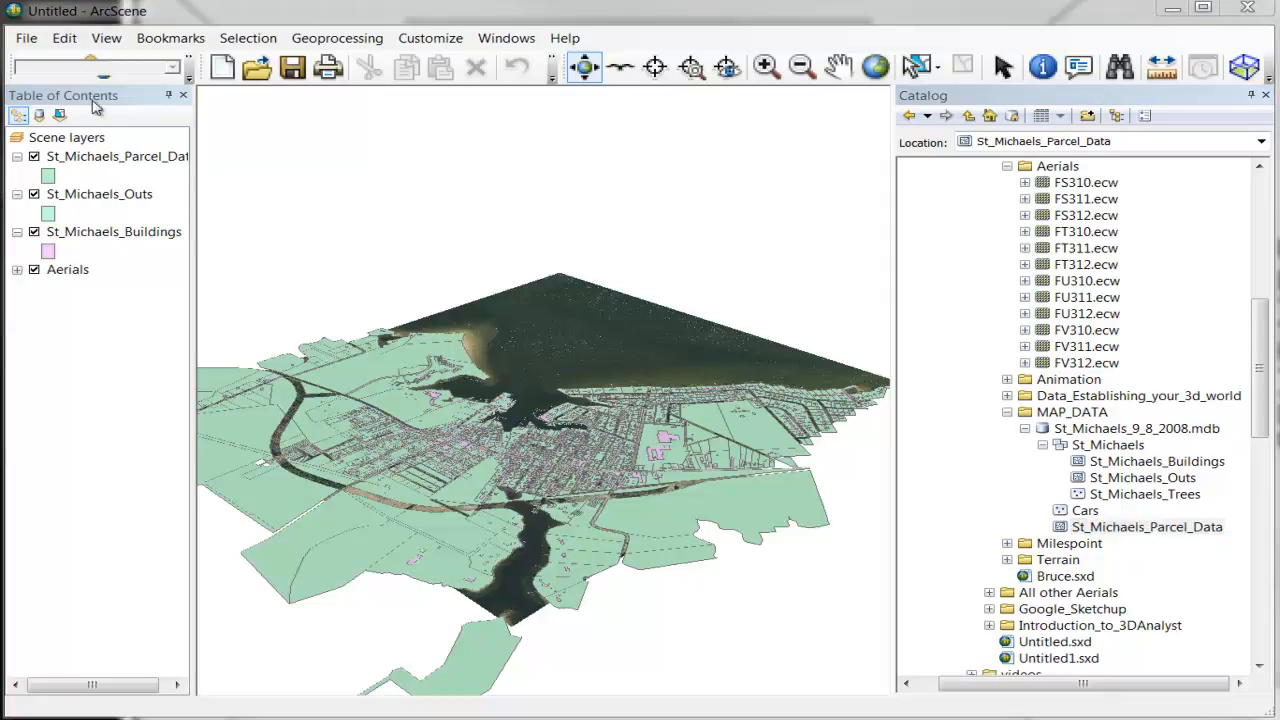
# Set the fill of the St_Michaels_Parcel_Data symbol to No Color.
pyautogui.click(48, 176)
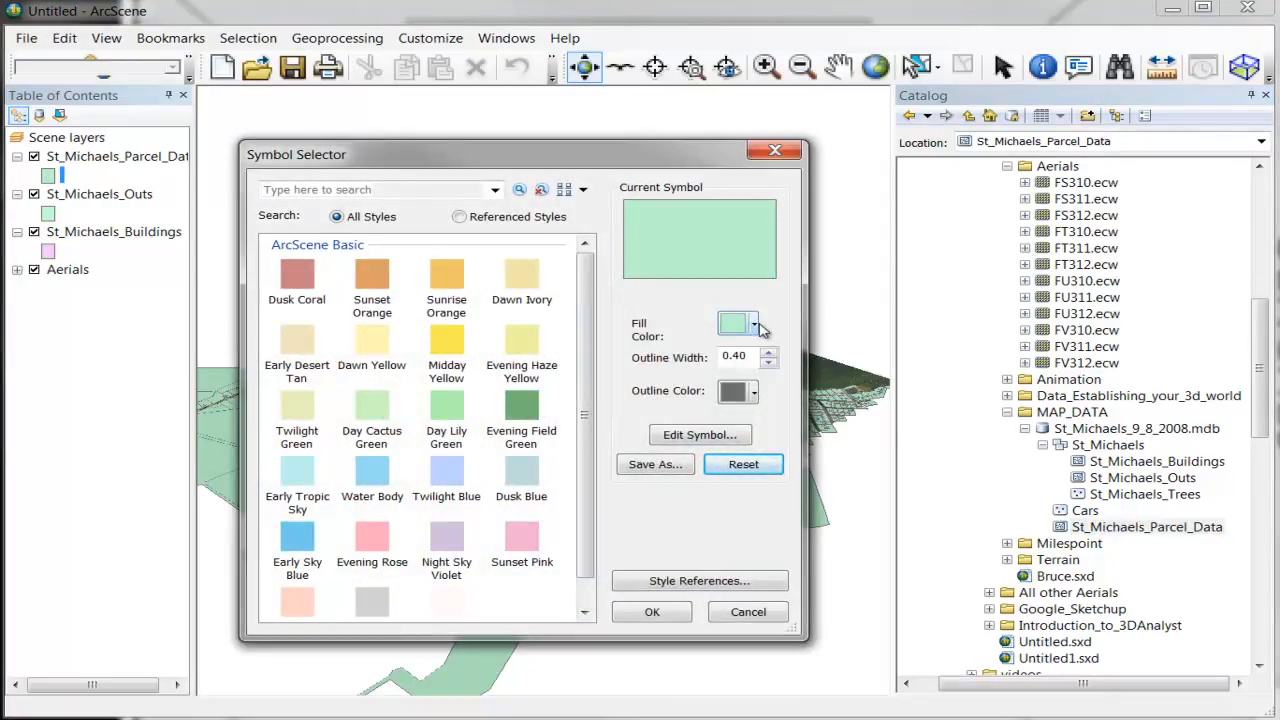
pyautogui.click(755, 325)
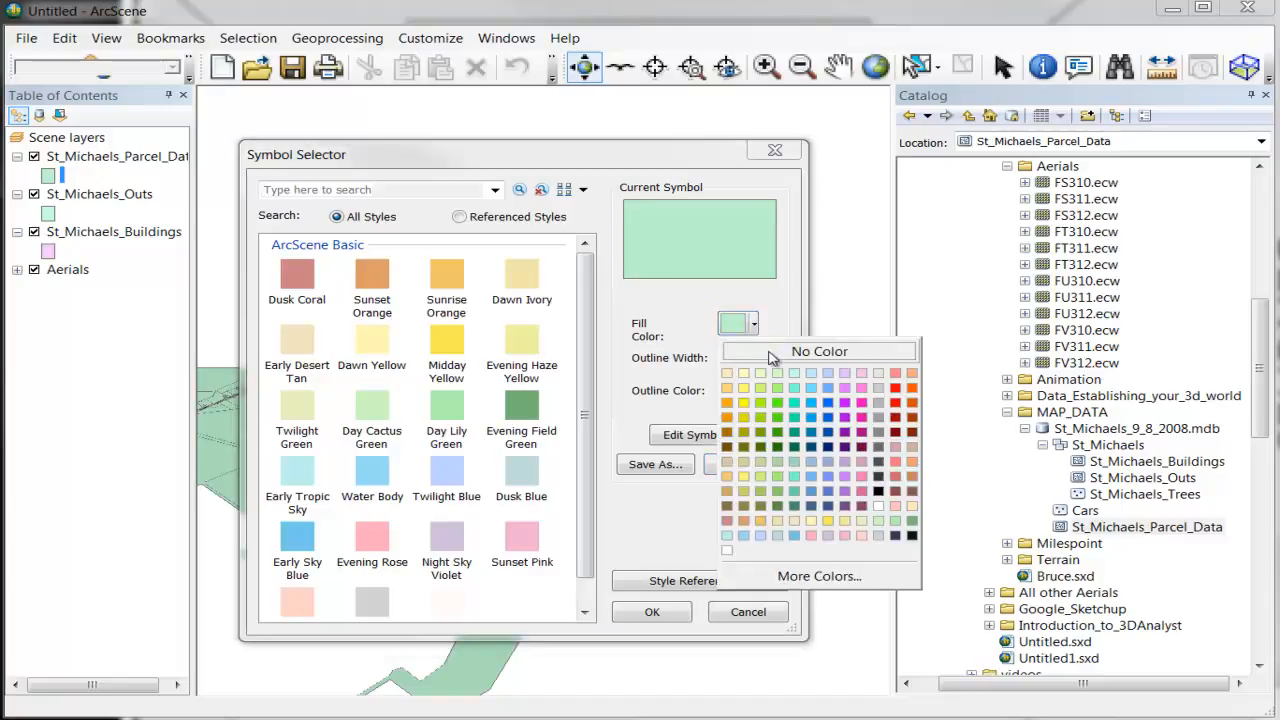
pyautogui.click(771, 355)
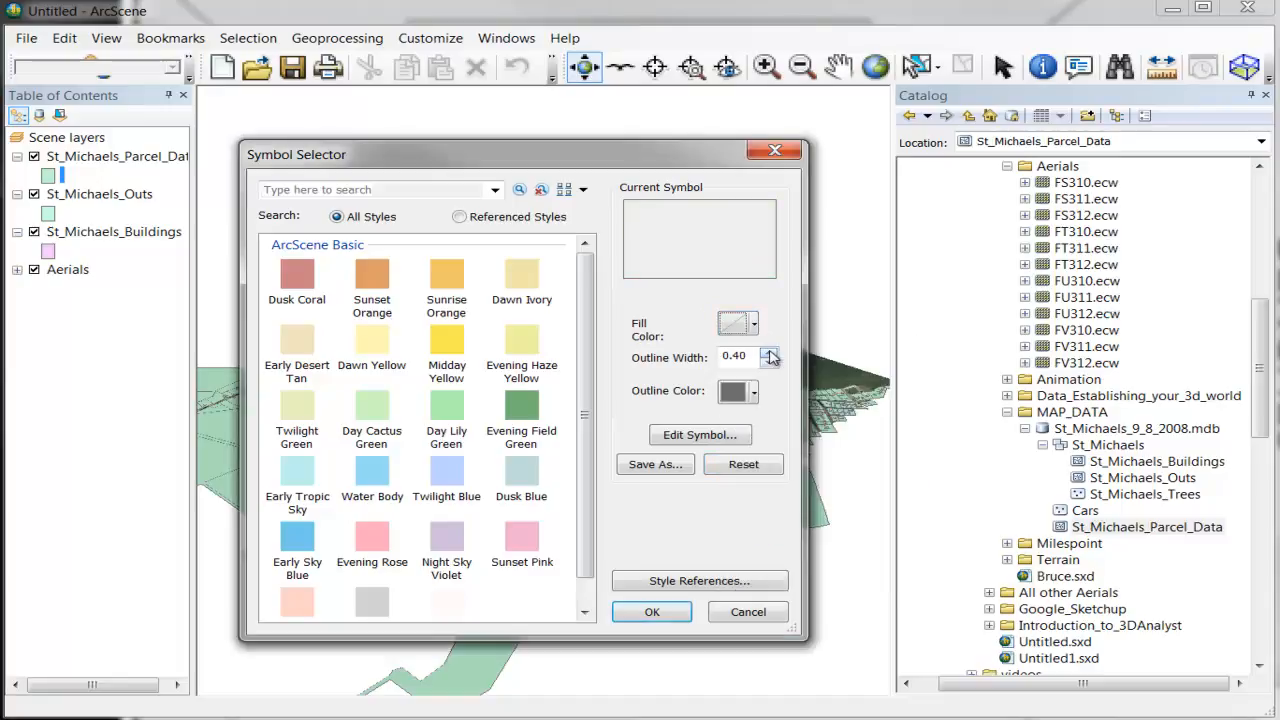
pyautogui.click(652, 612)
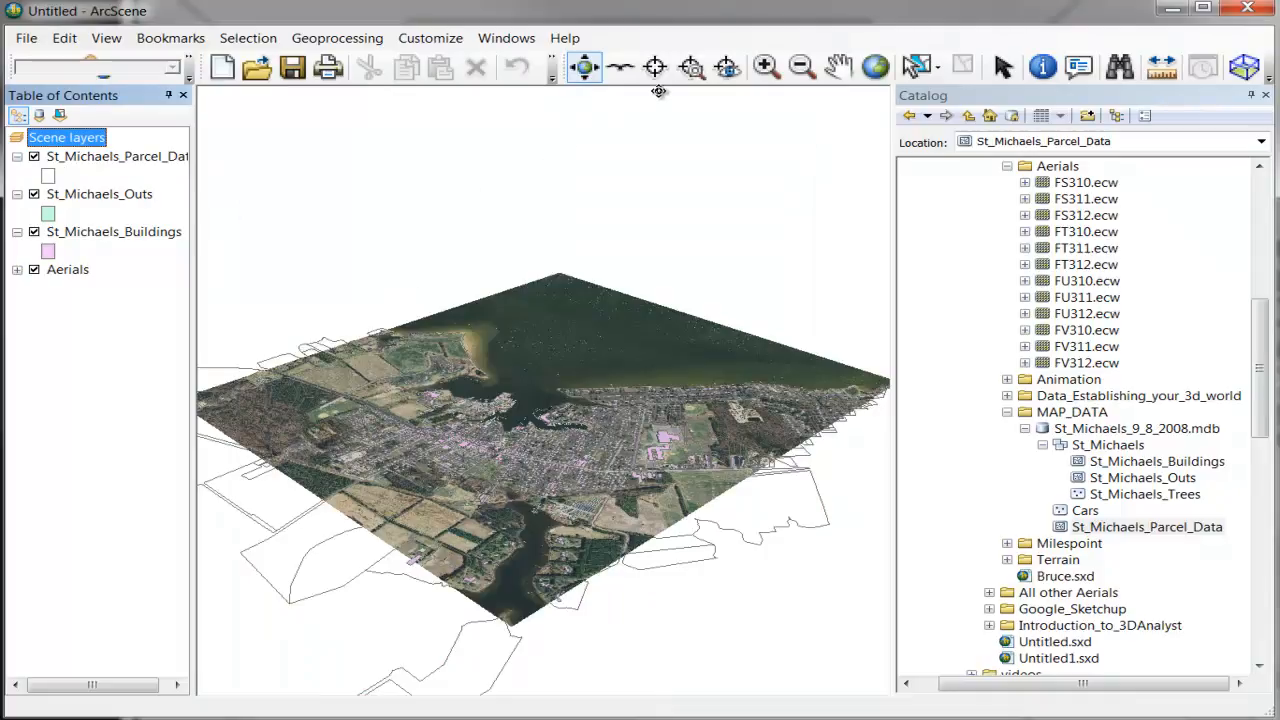
# Inspect the parcels in the residential area up close and set the St_Michaels_Parcel_Data outline color to black.
pyautogui.click(765, 67)
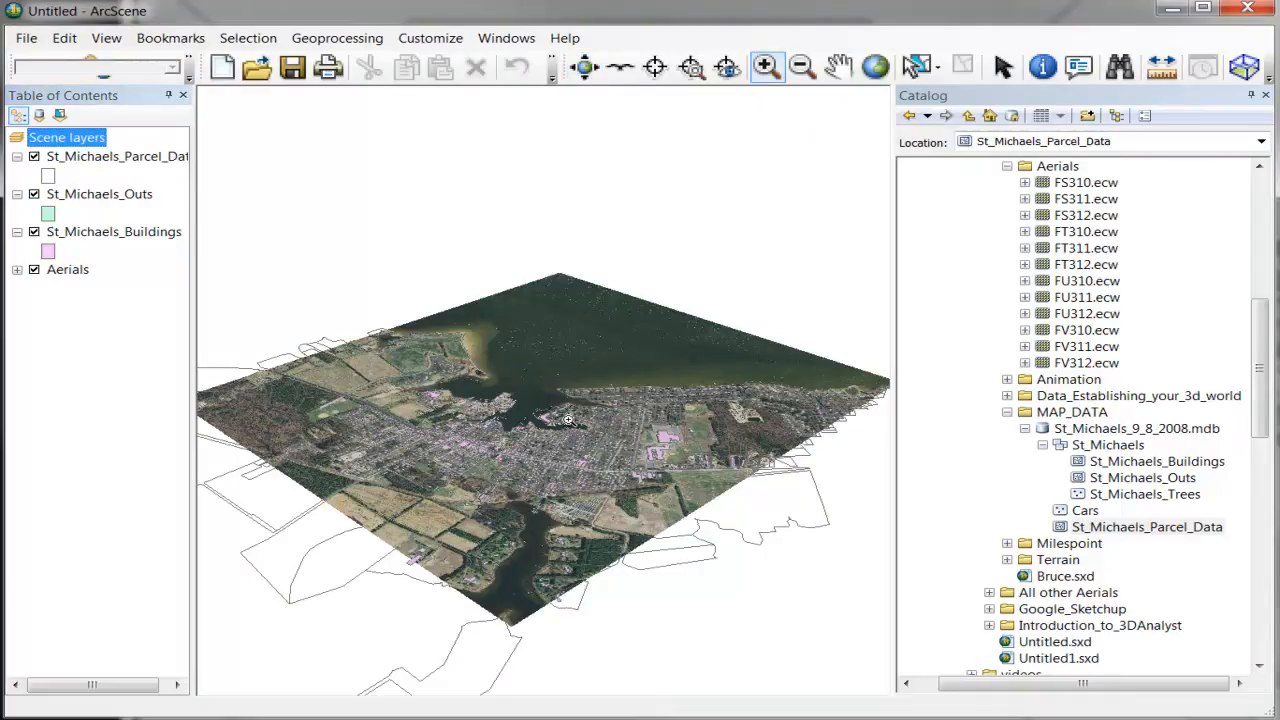
pyautogui.click(636, 464)
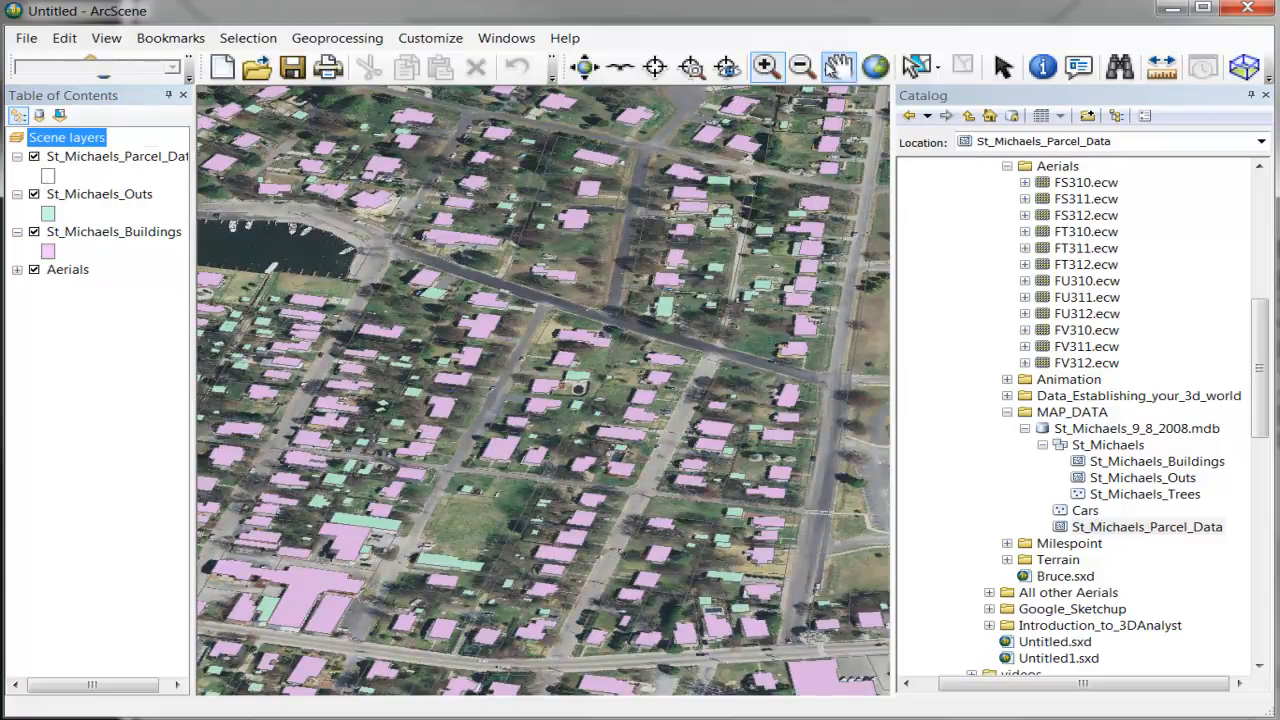
pyautogui.click(585, 72)
pyautogui.moveTo(601, 329); pyautogui.dragTo(394, 408)
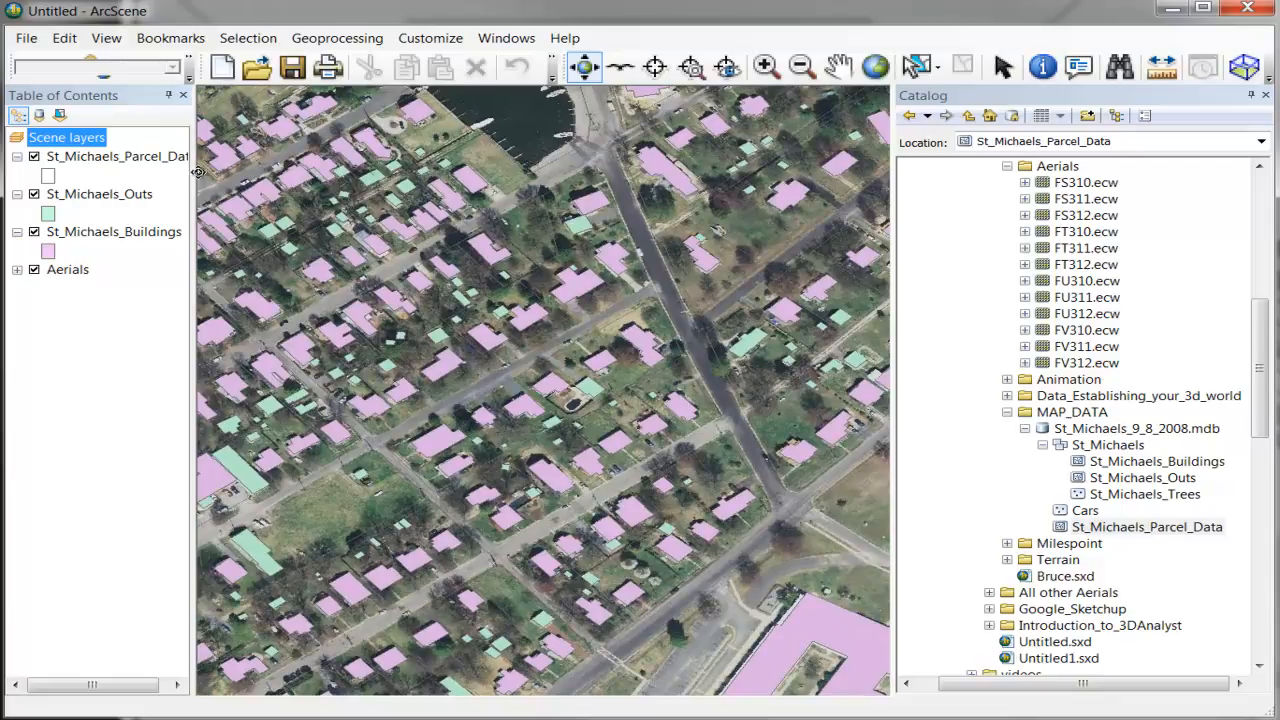
pyautogui.click(48, 177)
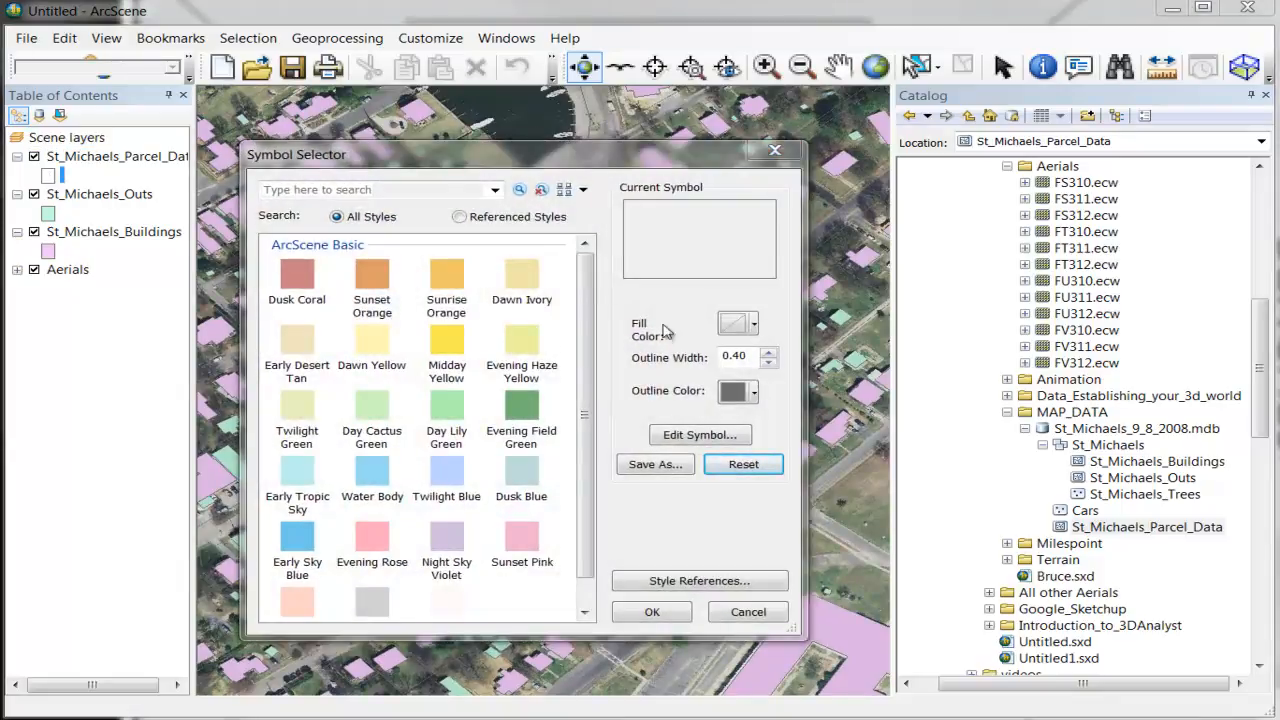
pyautogui.click(753, 392)
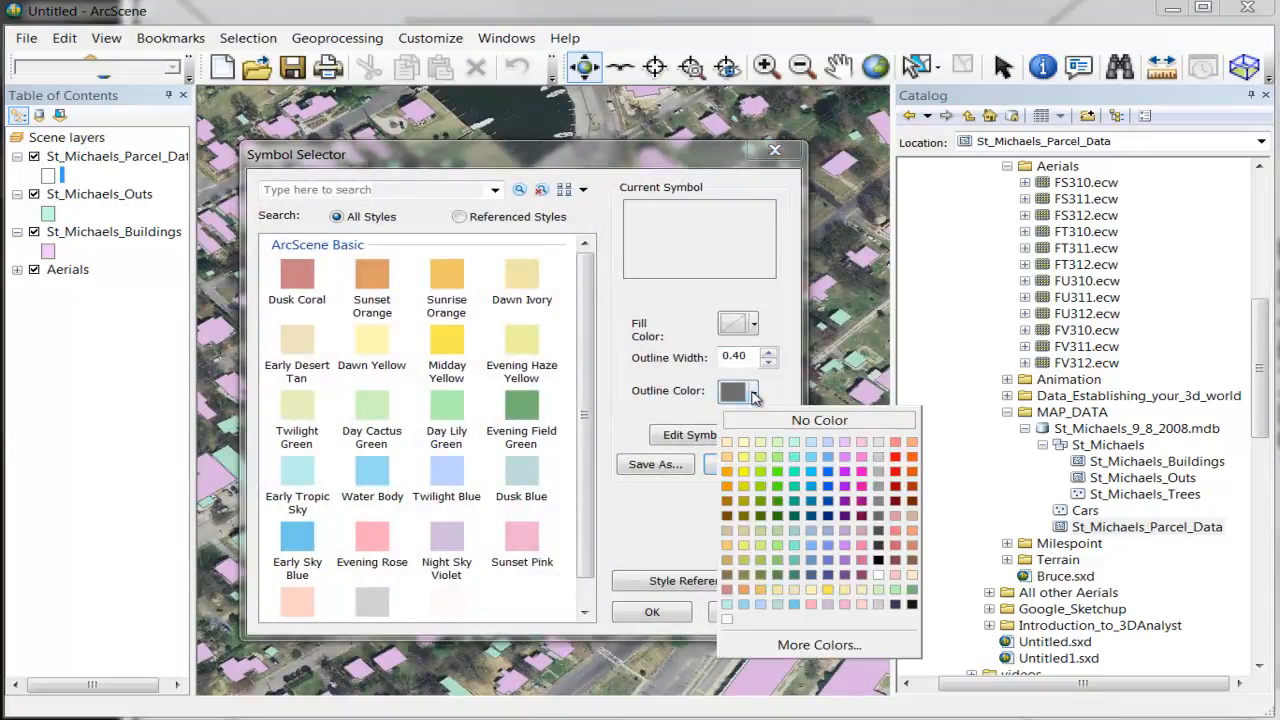
pyautogui.click(910, 606)
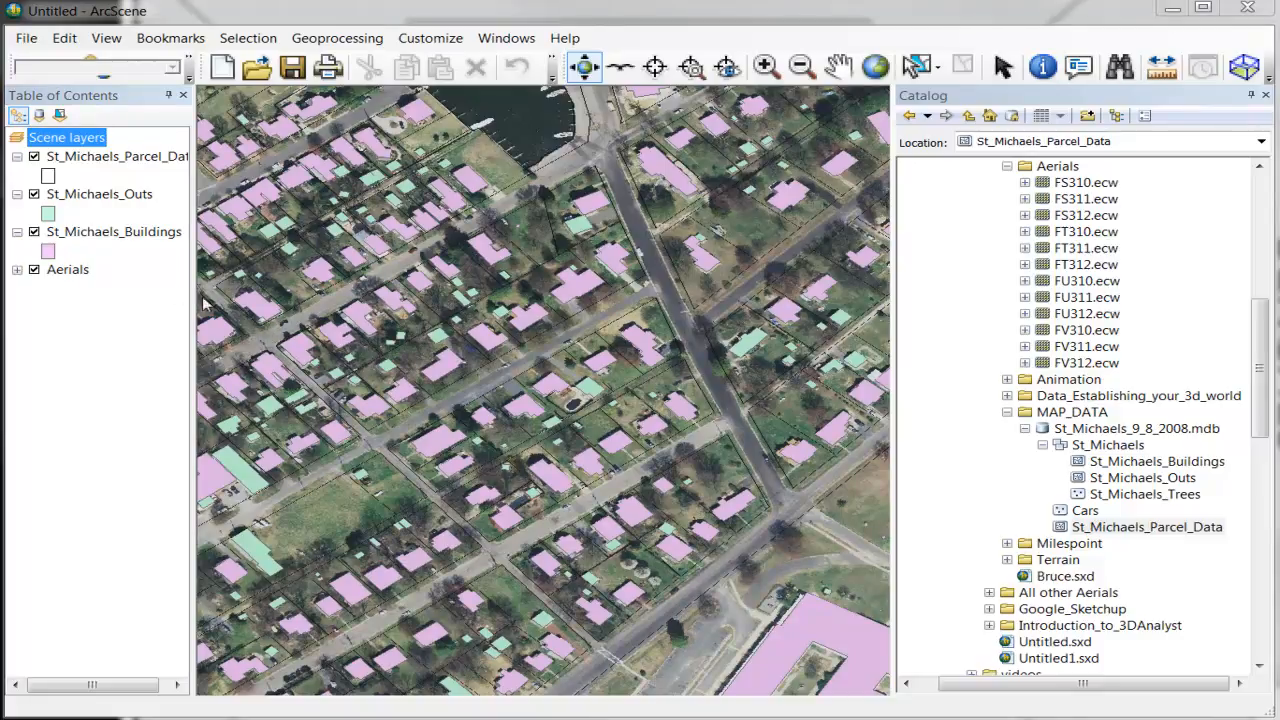
# Enable extrusion for the St_Michaels_Buildings layer with a value of 100 and view the buildings in 3D.
pyautogui.doubleClick(100, 234)
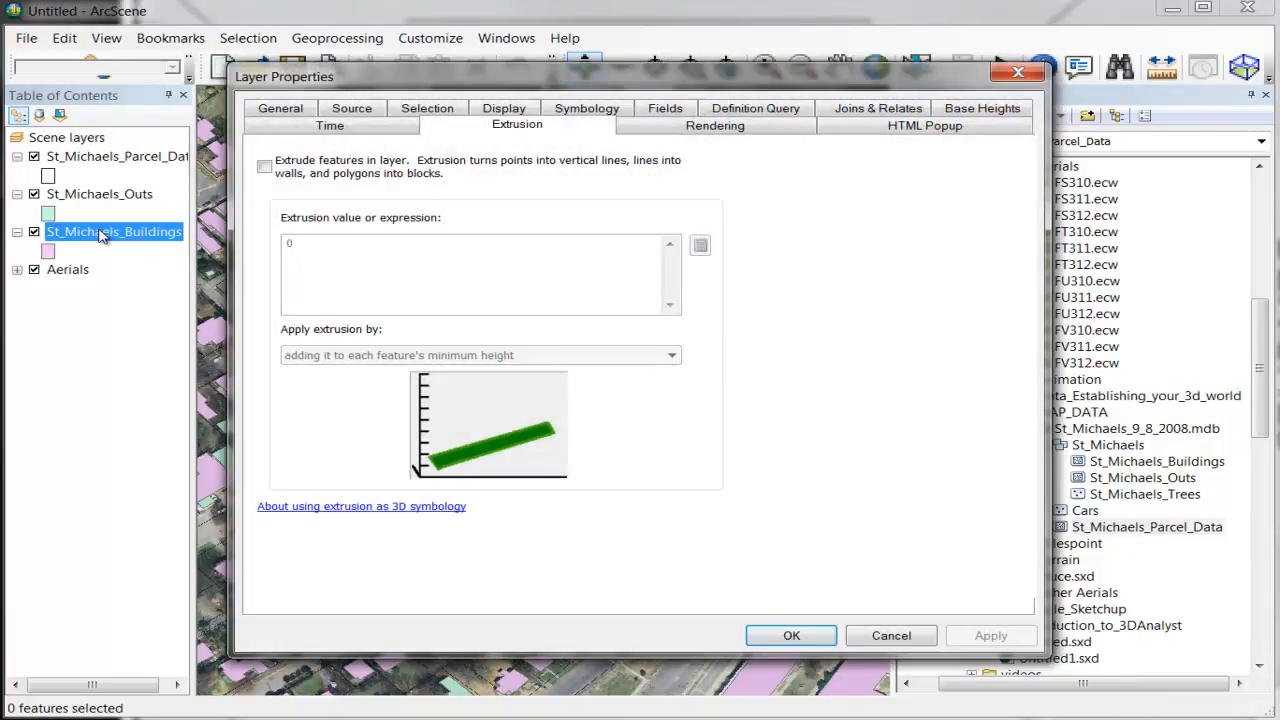
pyautogui.click(265, 167)
pyautogui.moveTo(325, 246); pyautogui.dragTo(266, 249)
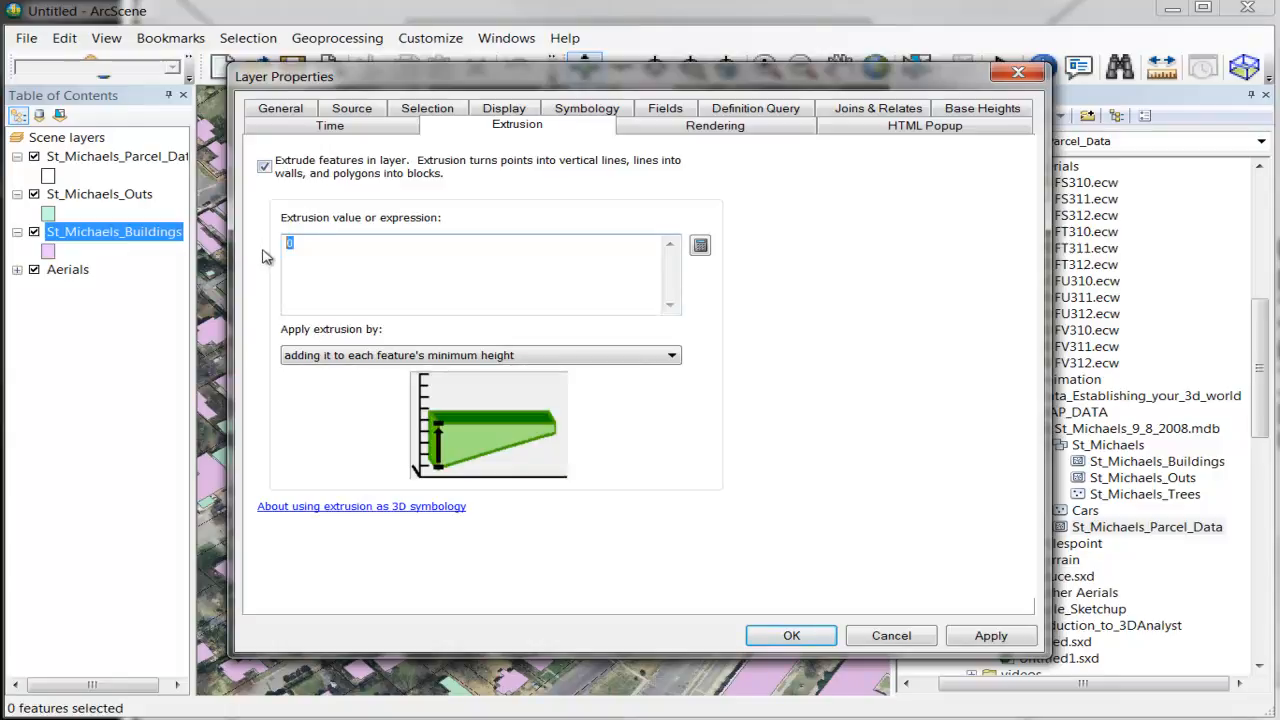
pyautogui.write('100')
pyautogui.click(791, 636)
pyautogui.moveTo(577, 443); pyautogui.dragTo(558, 322)
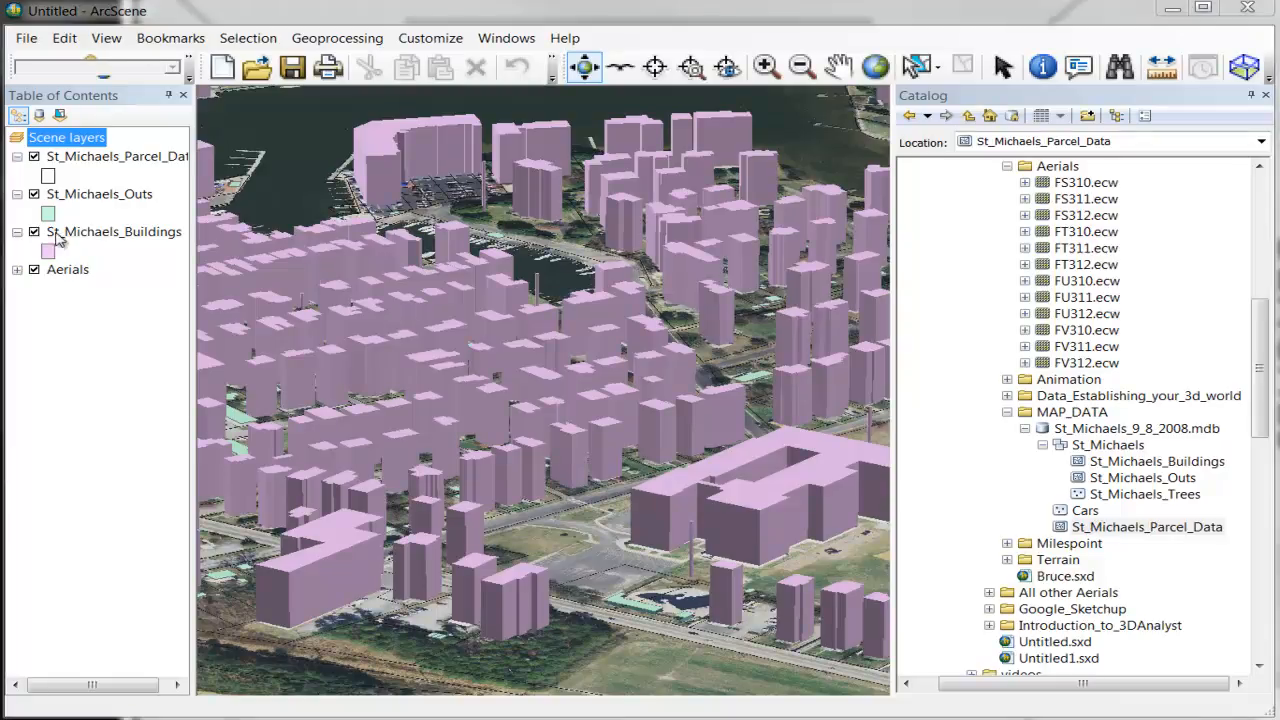
# Replace the St_Michaels_Buildings extrusion value with the expression [Height] *15 and view the buildings from another angle.
pyautogui.doubleClick(85, 235)
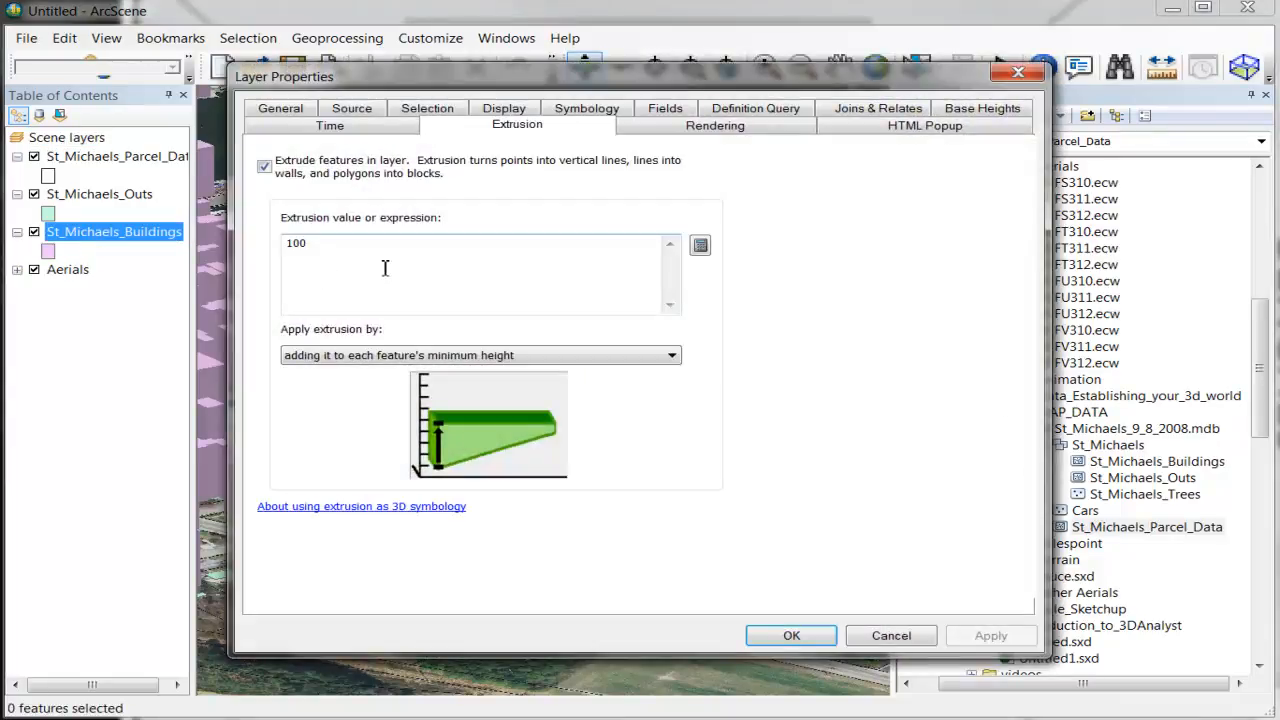
pyautogui.moveTo(343, 242); pyautogui.dragTo(260, 230)
pyautogui.press('Delete')
pyautogui.click(700, 245)
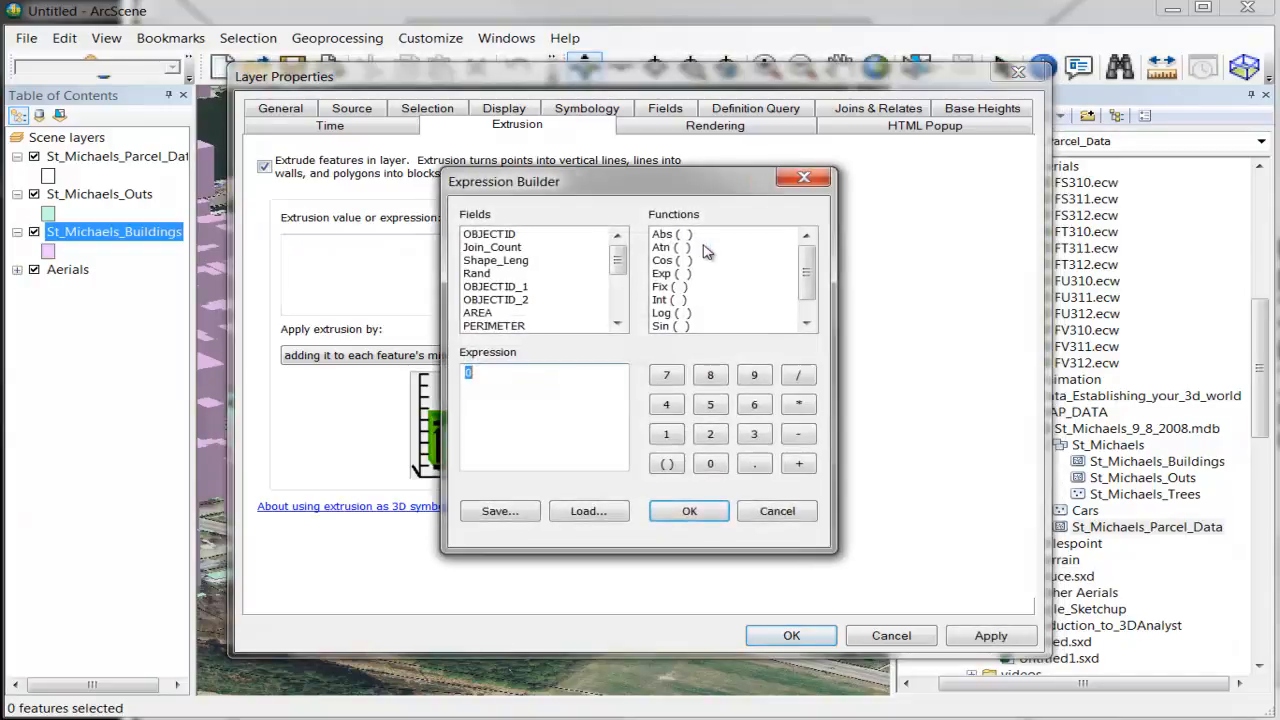
pyautogui.moveTo(618, 264); pyautogui.dragTo(620, 302)
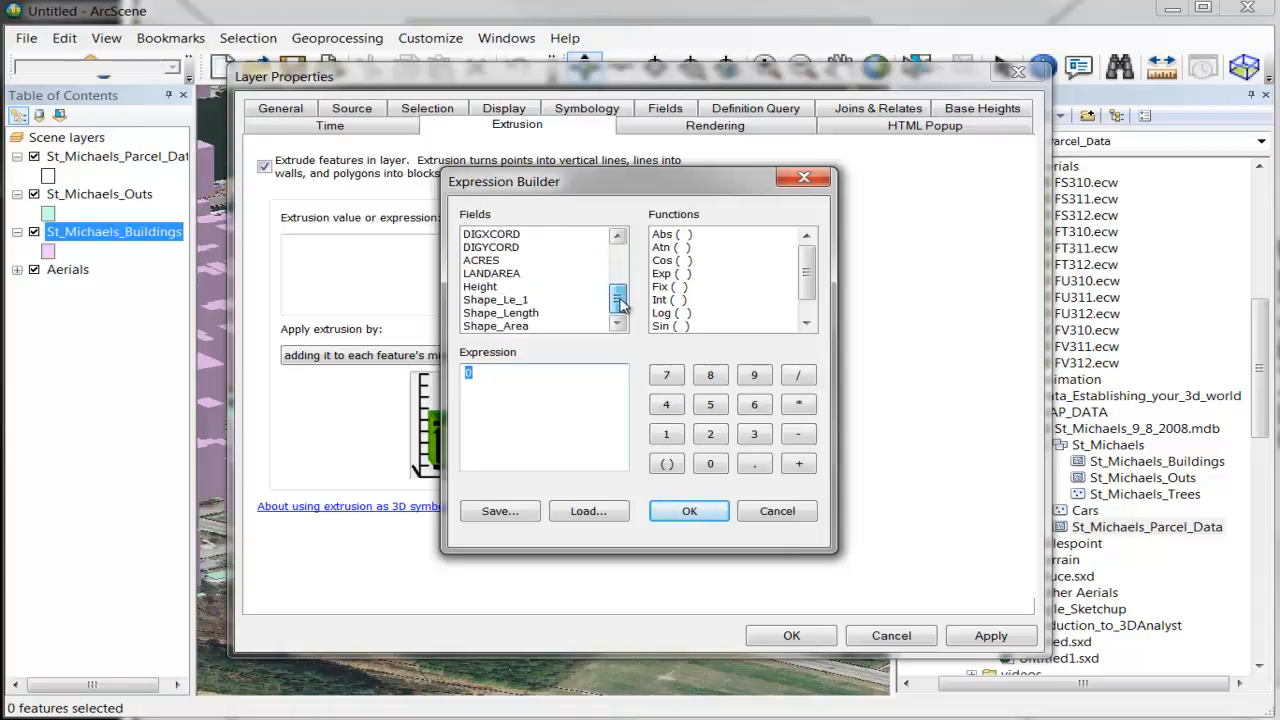
pyautogui.doubleClick(480, 288)
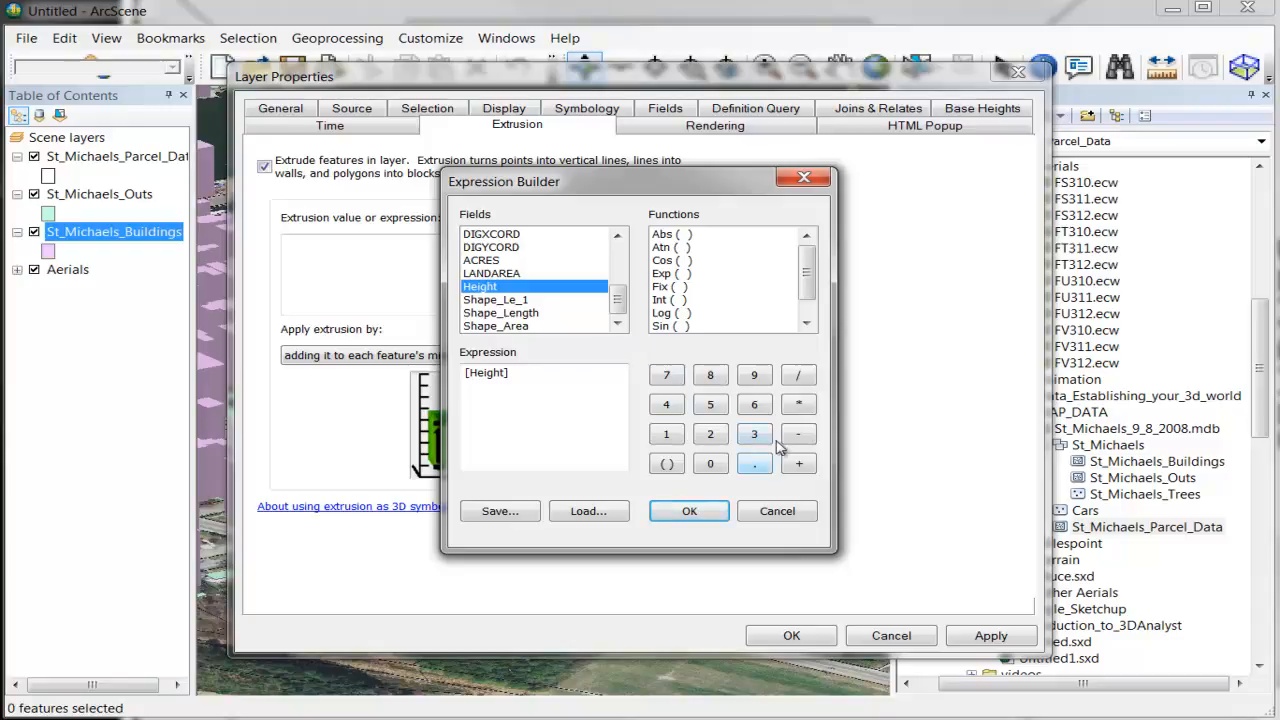
pyautogui.click(795, 410)
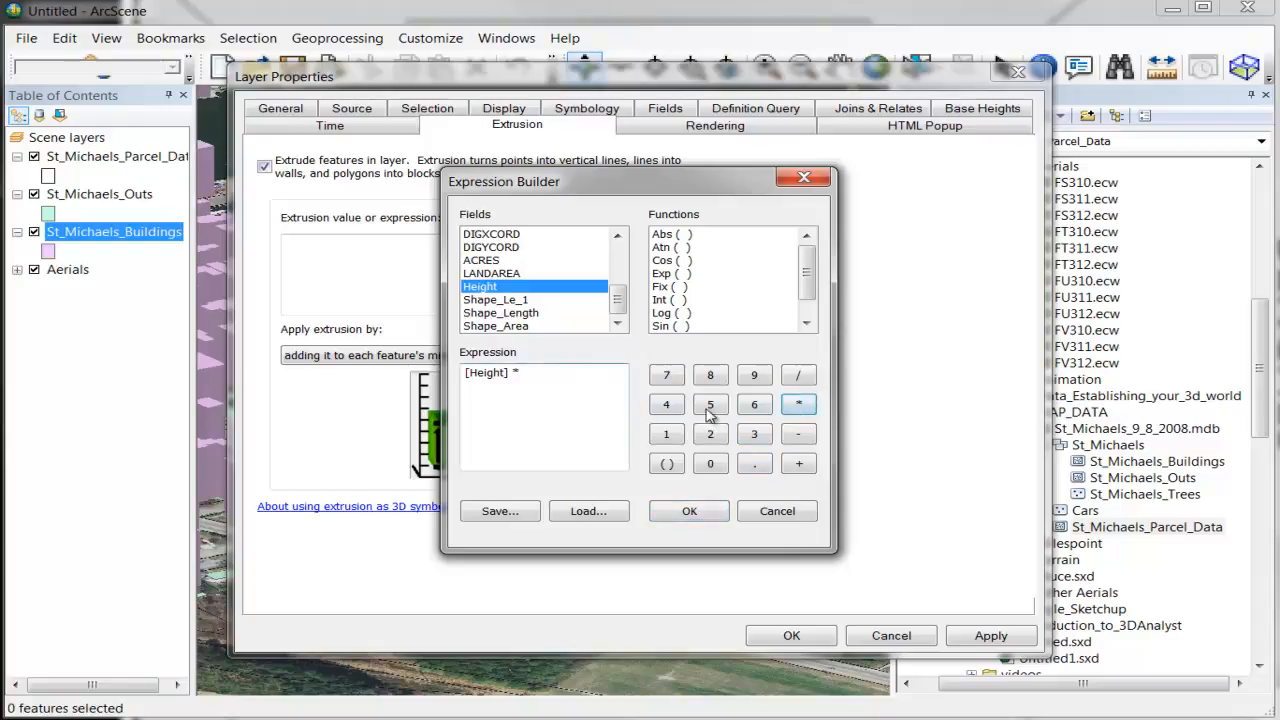
pyautogui.click(666, 435)
pyautogui.click(710, 405)
pyautogui.click(690, 511)
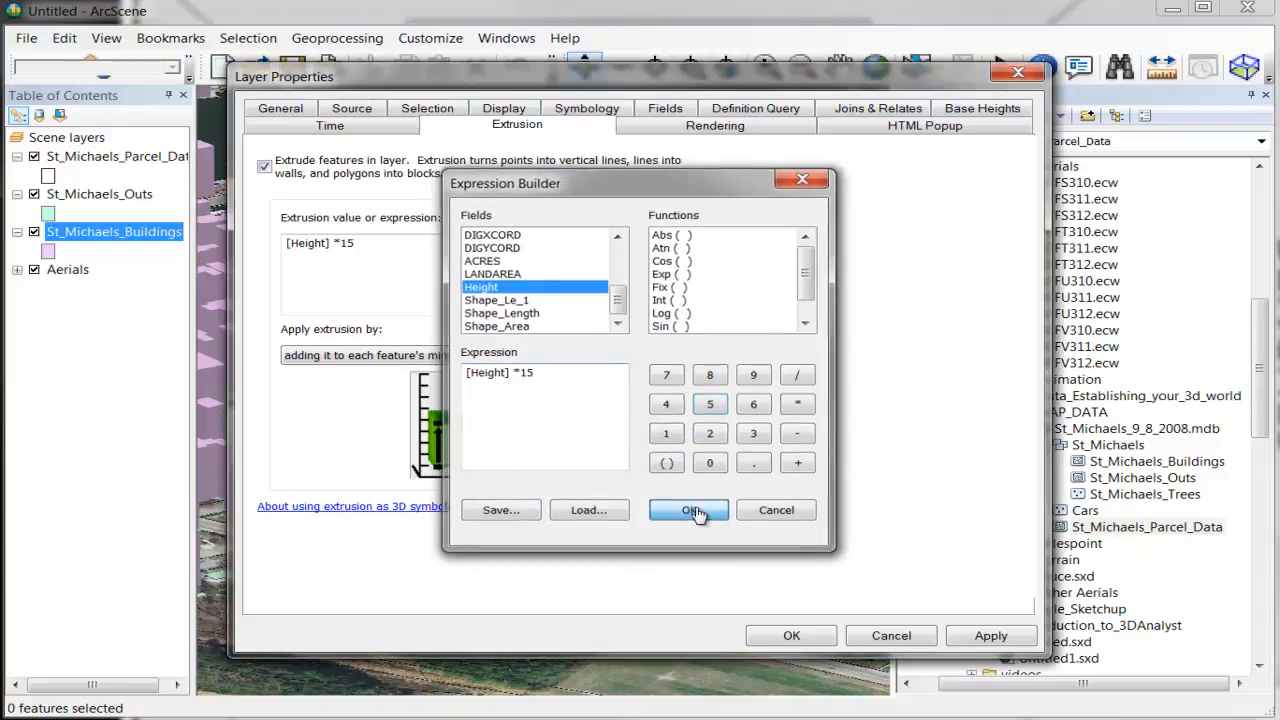
pyautogui.click(789, 637)
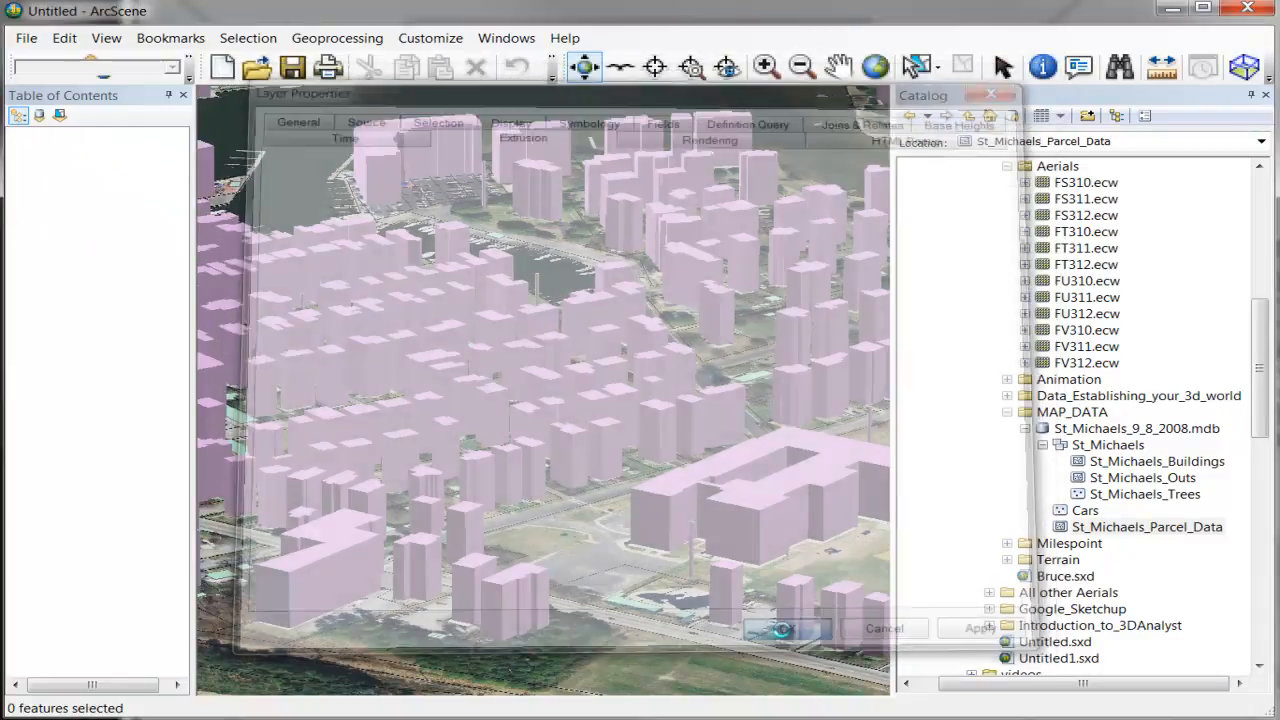
pyautogui.moveTo(612, 536); pyautogui.dragTo(418, 540)
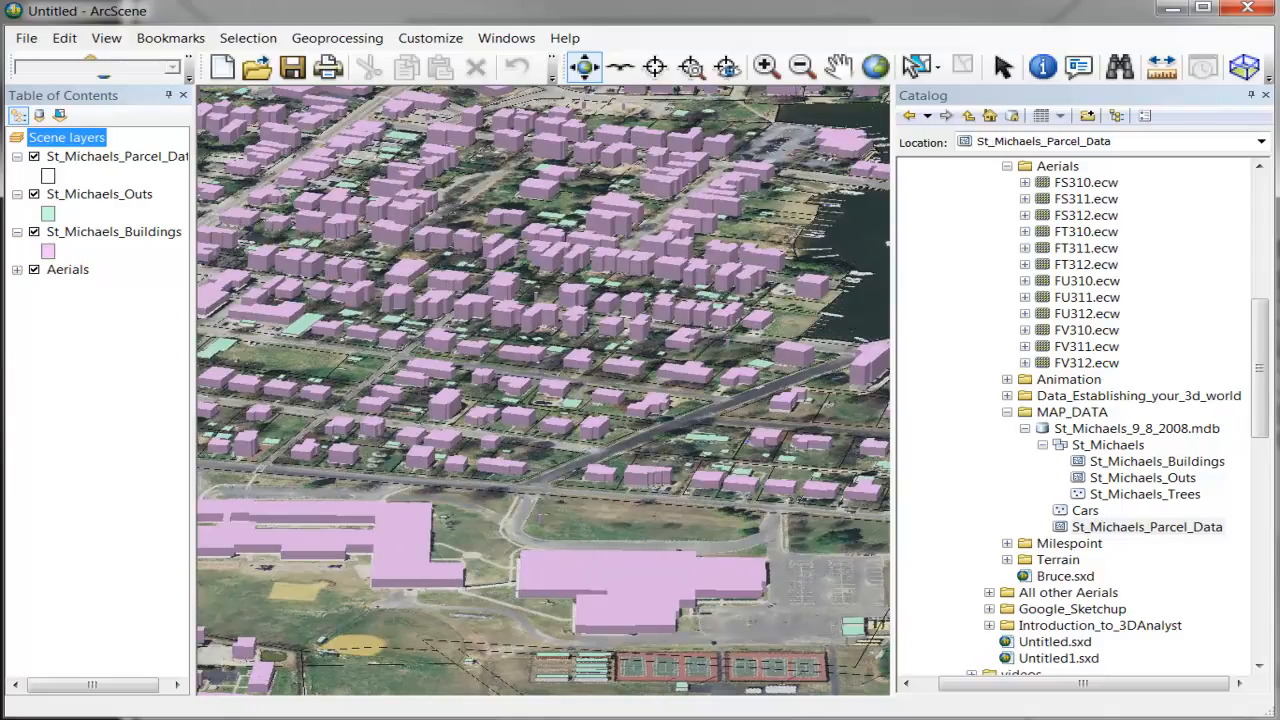
# Examine the attribute table of the St_Michaels_Outs layer for a height field, then close the table.
pyautogui.rightClick(88, 197)
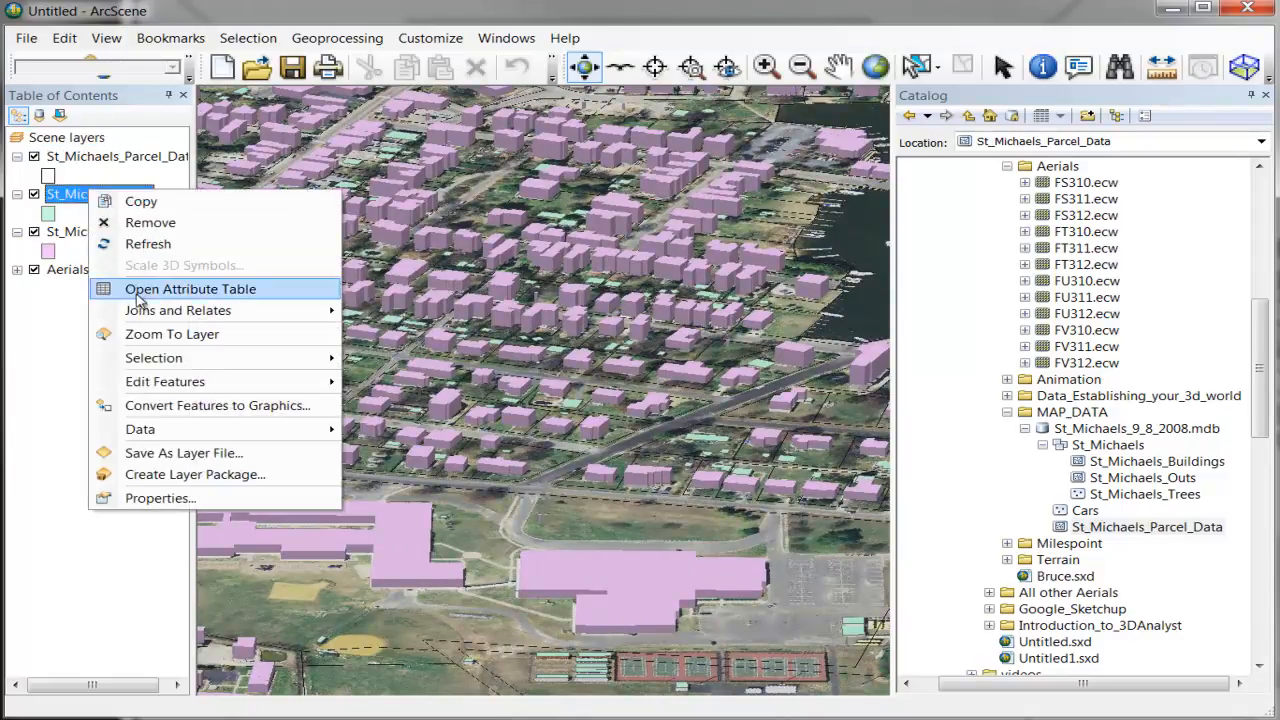
pyautogui.click(138, 292)
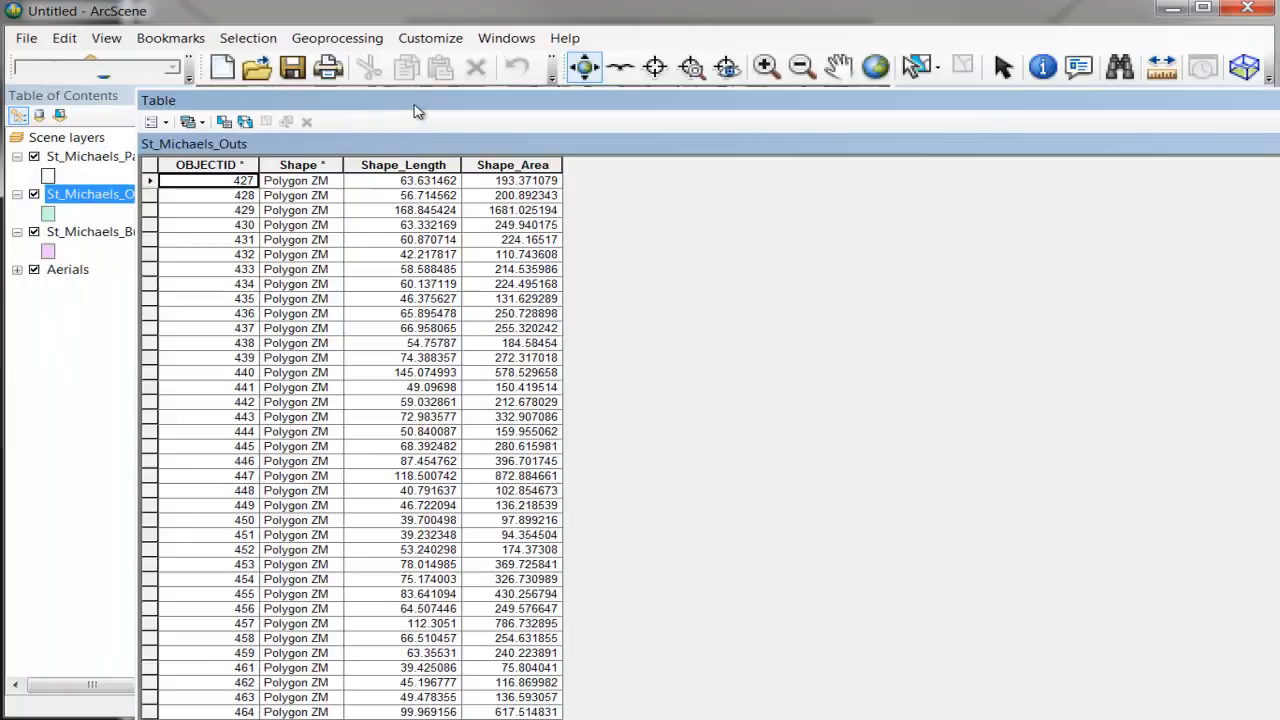
pyautogui.moveTo(418, 105); pyautogui.dragTo(447, 197)
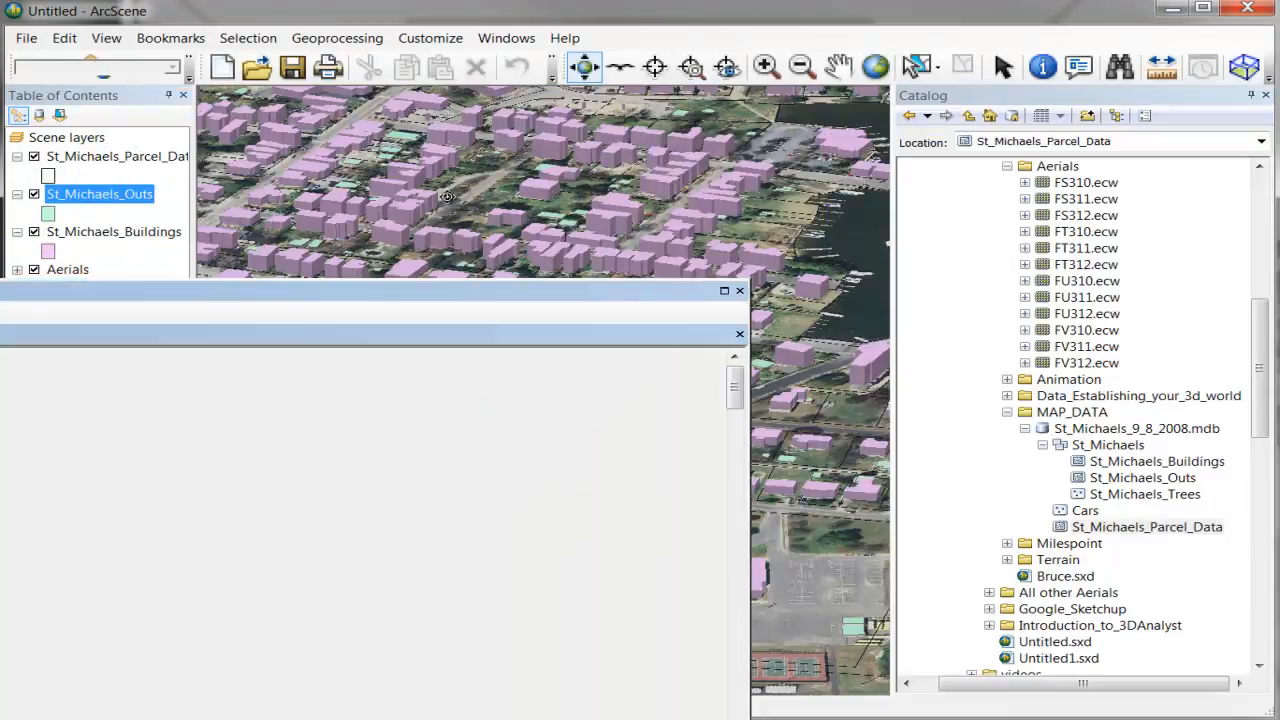
pyautogui.click(740, 290)
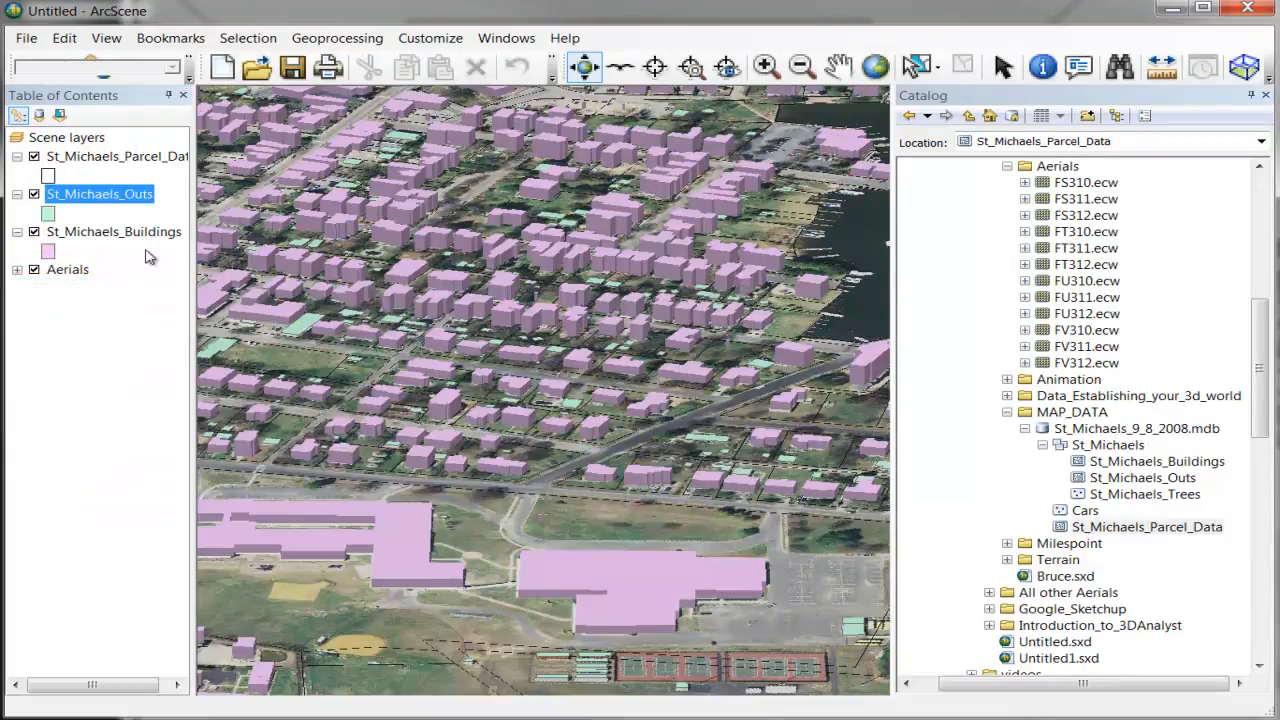
# Set the St_Michaels_Buildings extrusion to a uniform value of 15.
pyautogui.doubleClick(125, 236)
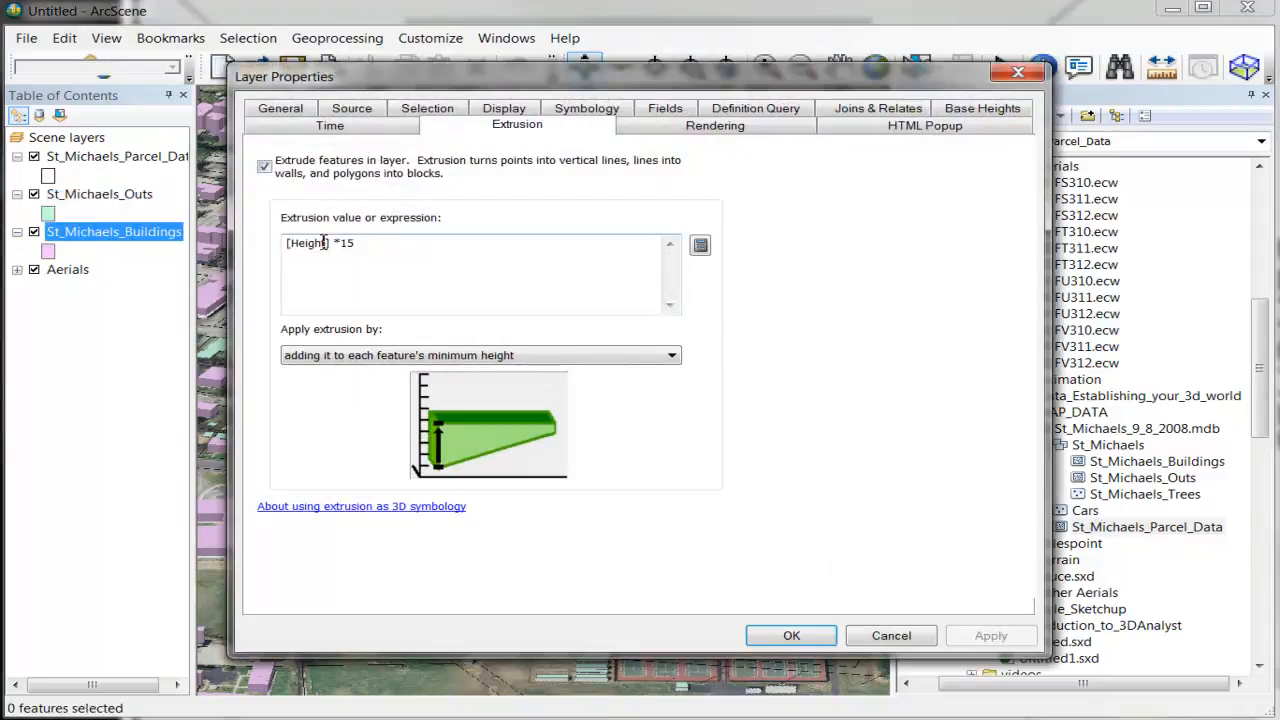
pyautogui.moveTo(343, 244); pyautogui.dragTo(286, 244)
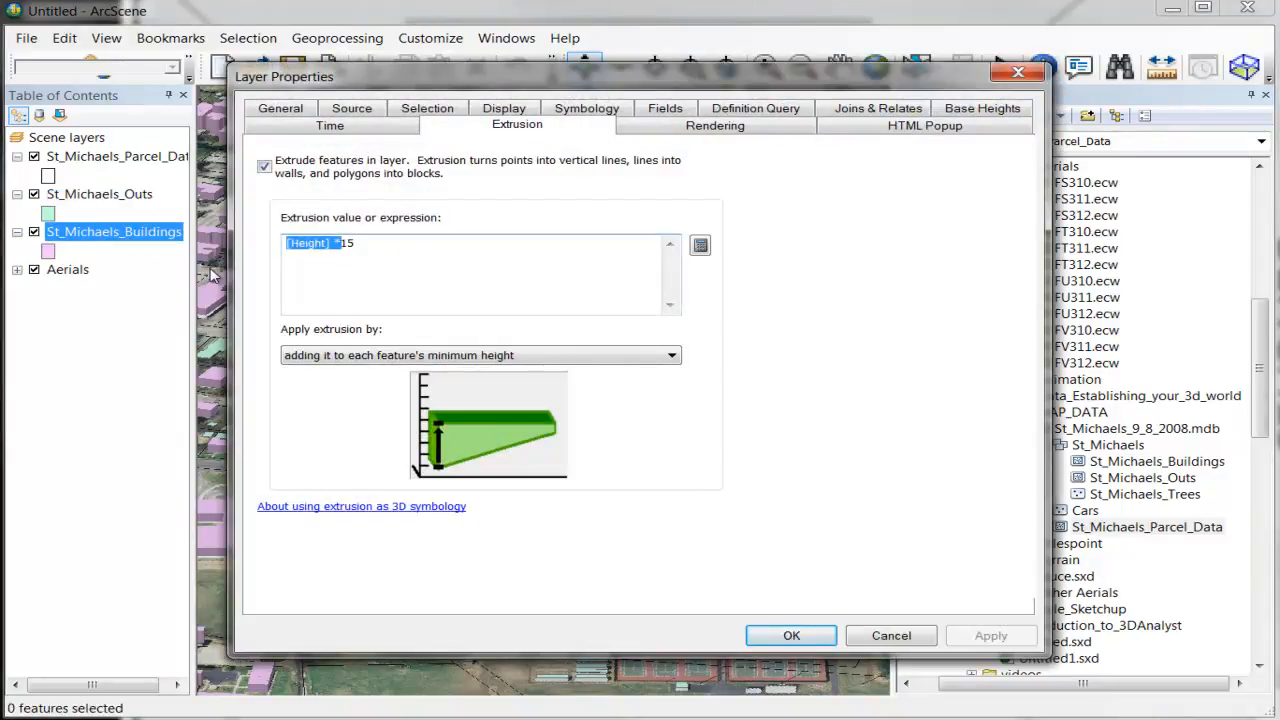
pyautogui.press('Delete')
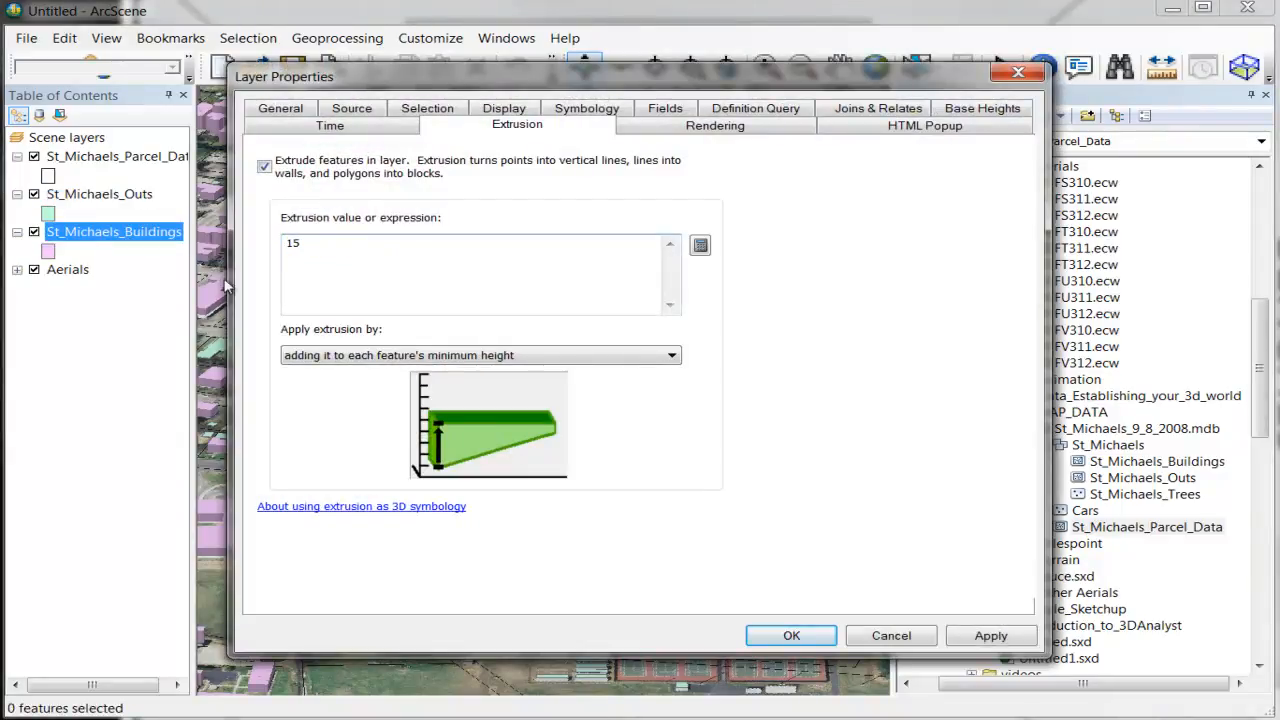
pyautogui.click(789, 636)
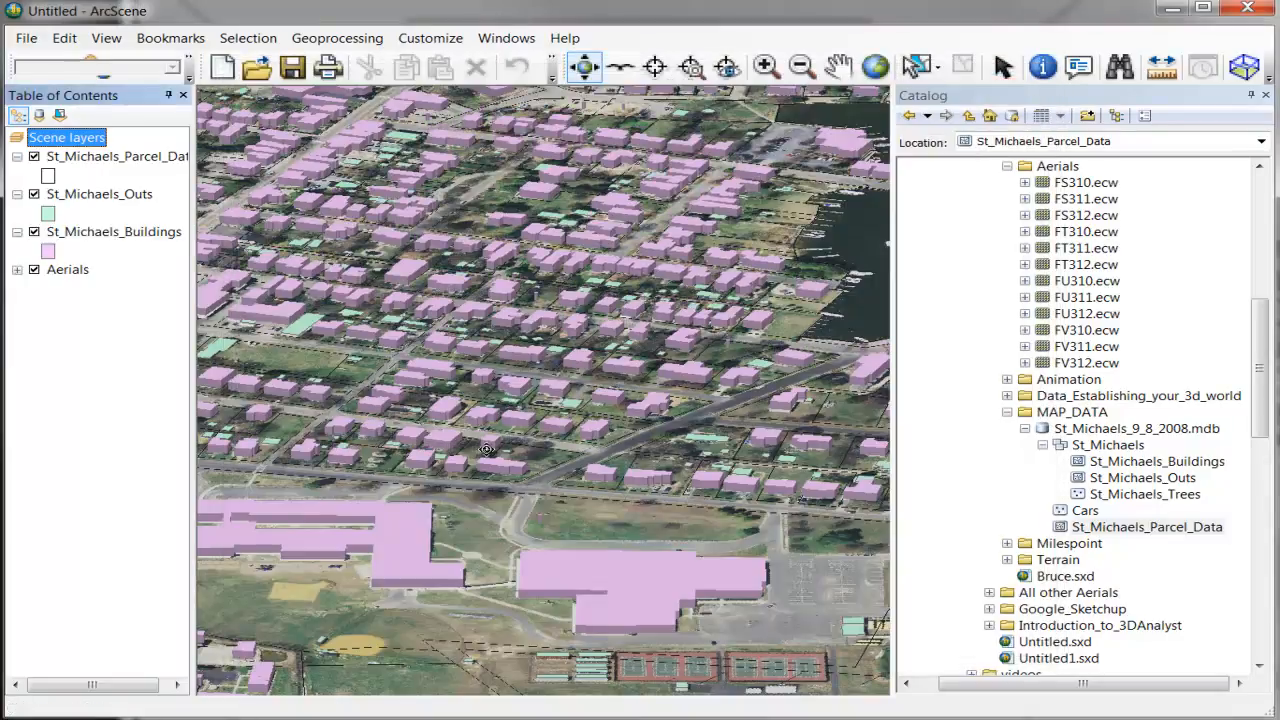
# Restore the St_Michaels_Buildings extrusion expression to [Height] *15.
pyautogui.doubleClick(121, 233)
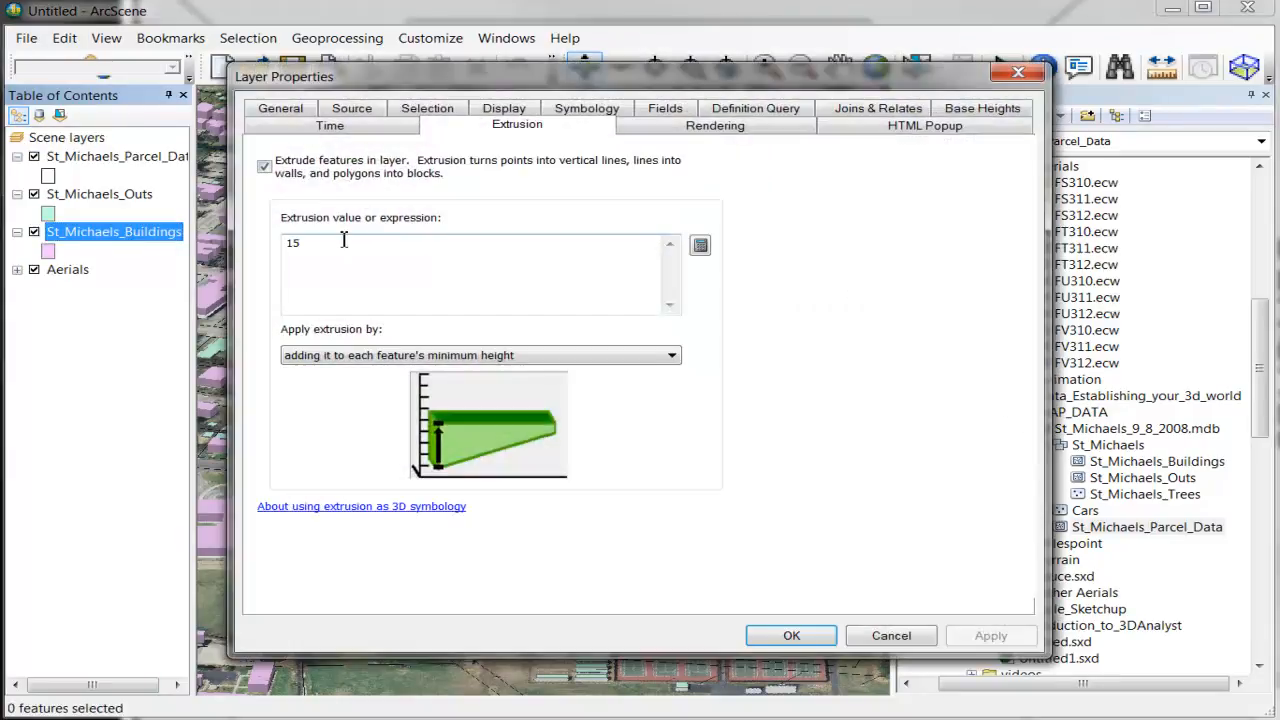
pyautogui.doubleClick(294, 250)
pyautogui.press('Delete')
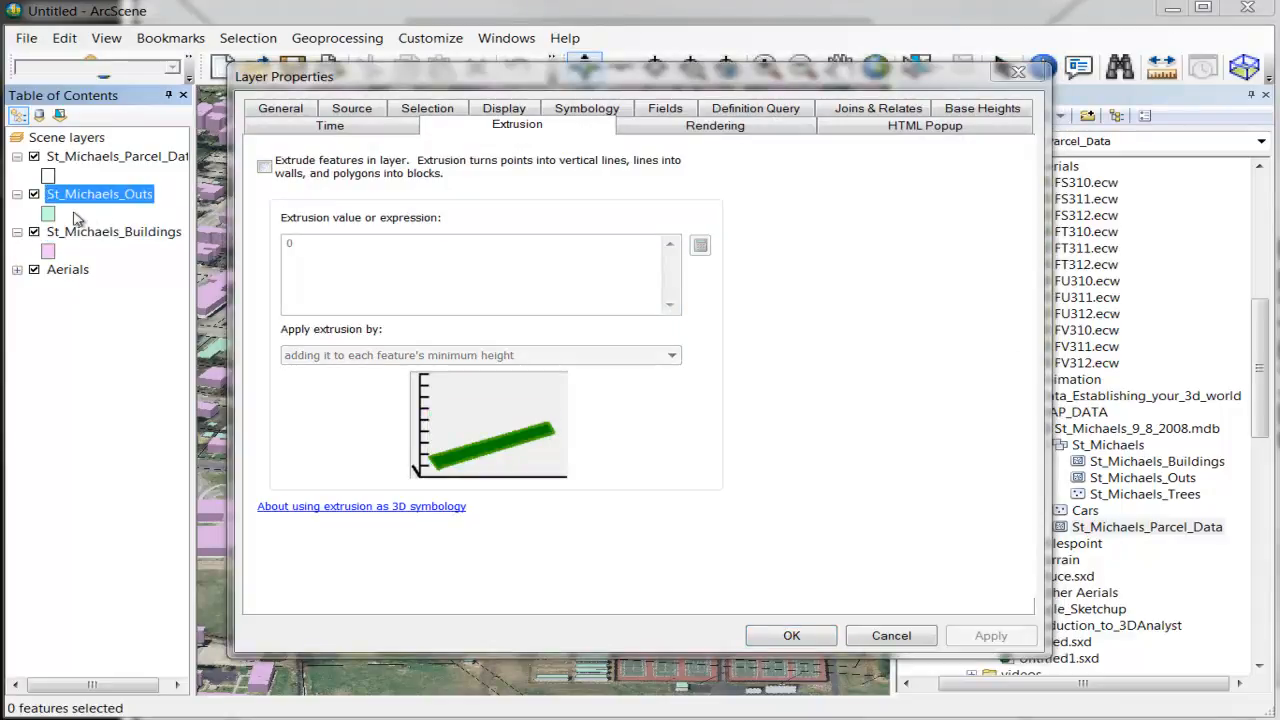
# Enable extrusion for the St_Michaels_Outs layer with a value of 15 and view the outbuildings in 3D.
pyautogui.click(265, 167)
pyautogui.write('15')
pyautogui.click(785, 638)
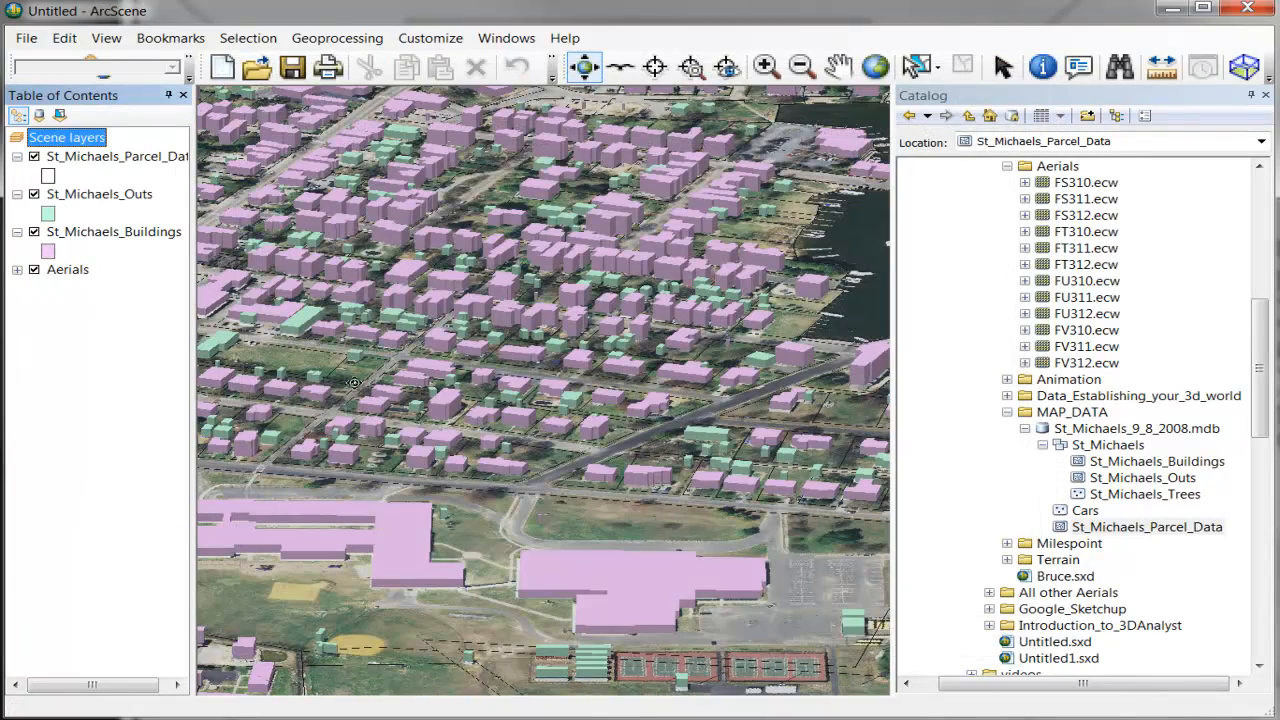
pyautogui.moveTo(343, 373); pyautogui.dragTo(214, 406)
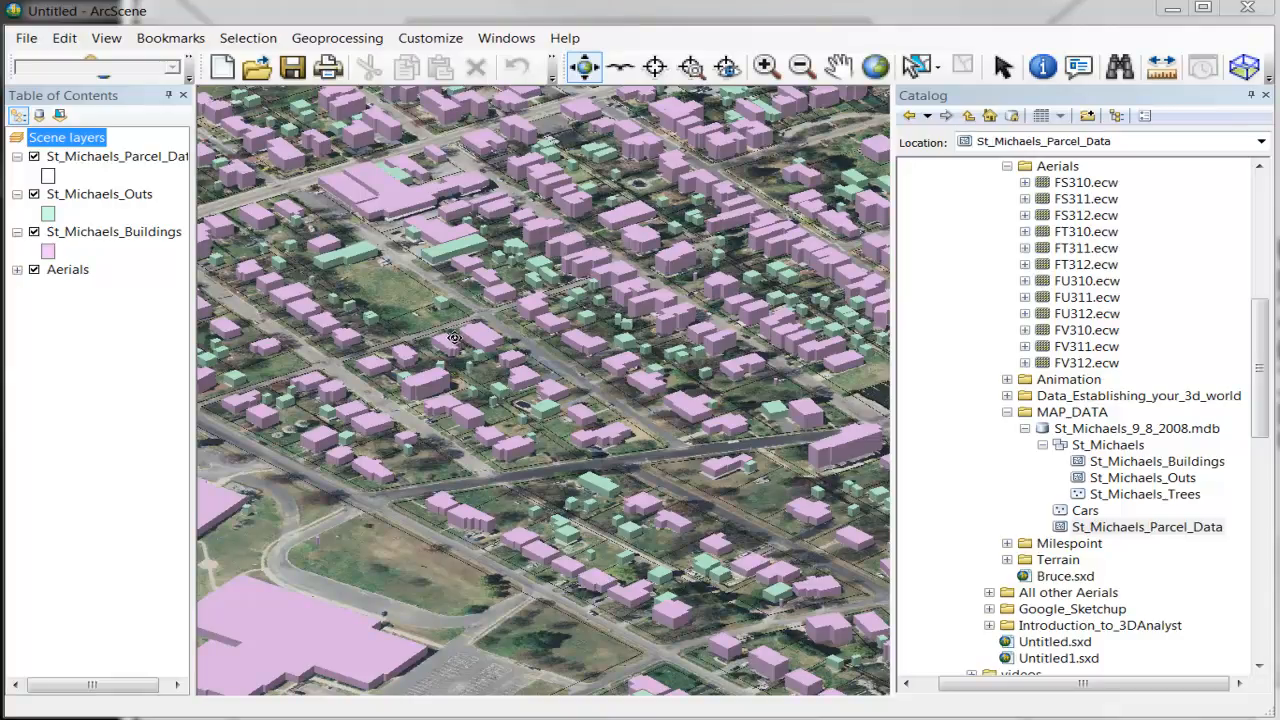
# Symbolize the St_Michaels_Buildings layer by unique values of many fields, using TYPE as the first value field, and add all values.
pyautogui.doubleClick(127, 236)
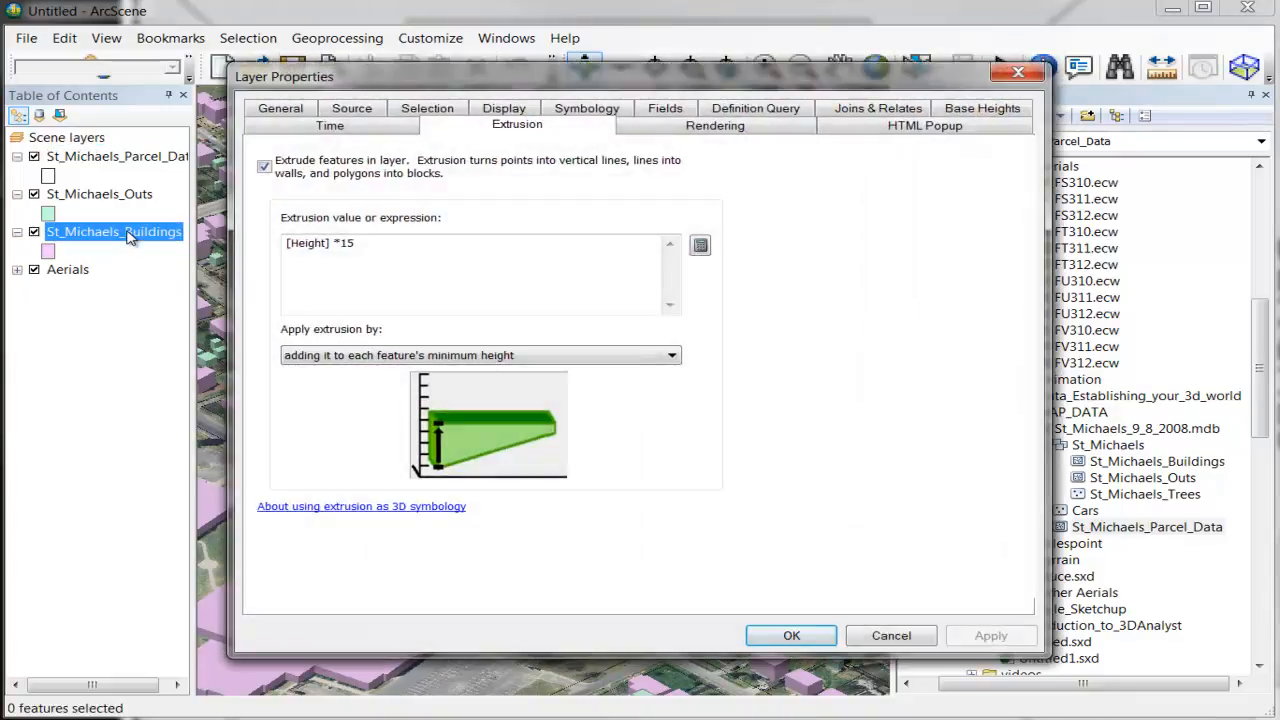
pyautogui.click(583, 108)
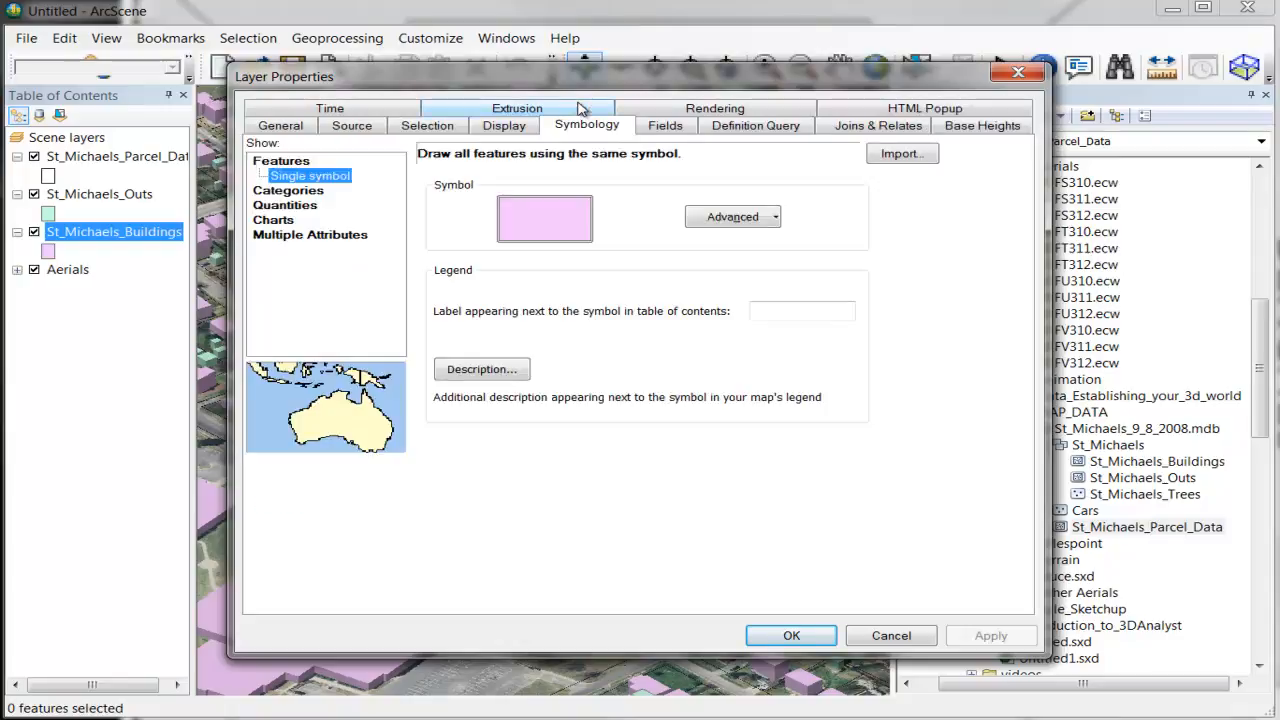
pyautogui.click(322, 192)
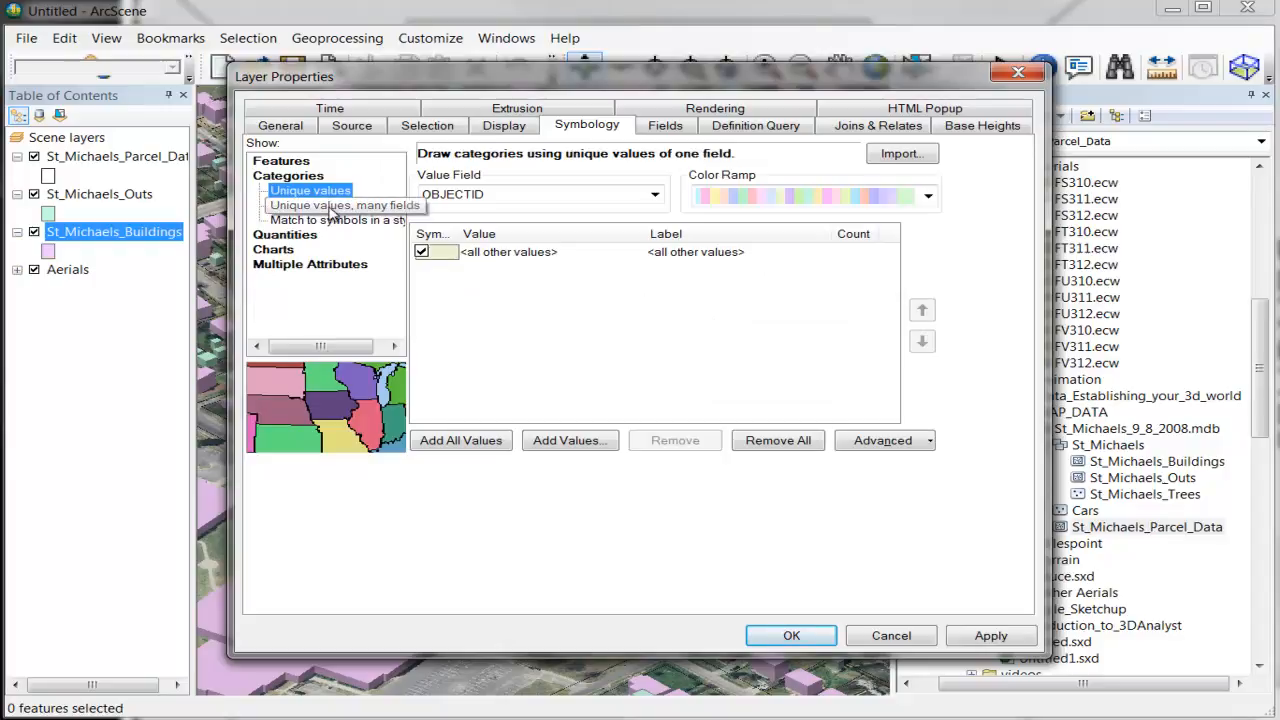
pyautogui.click(331, 207)
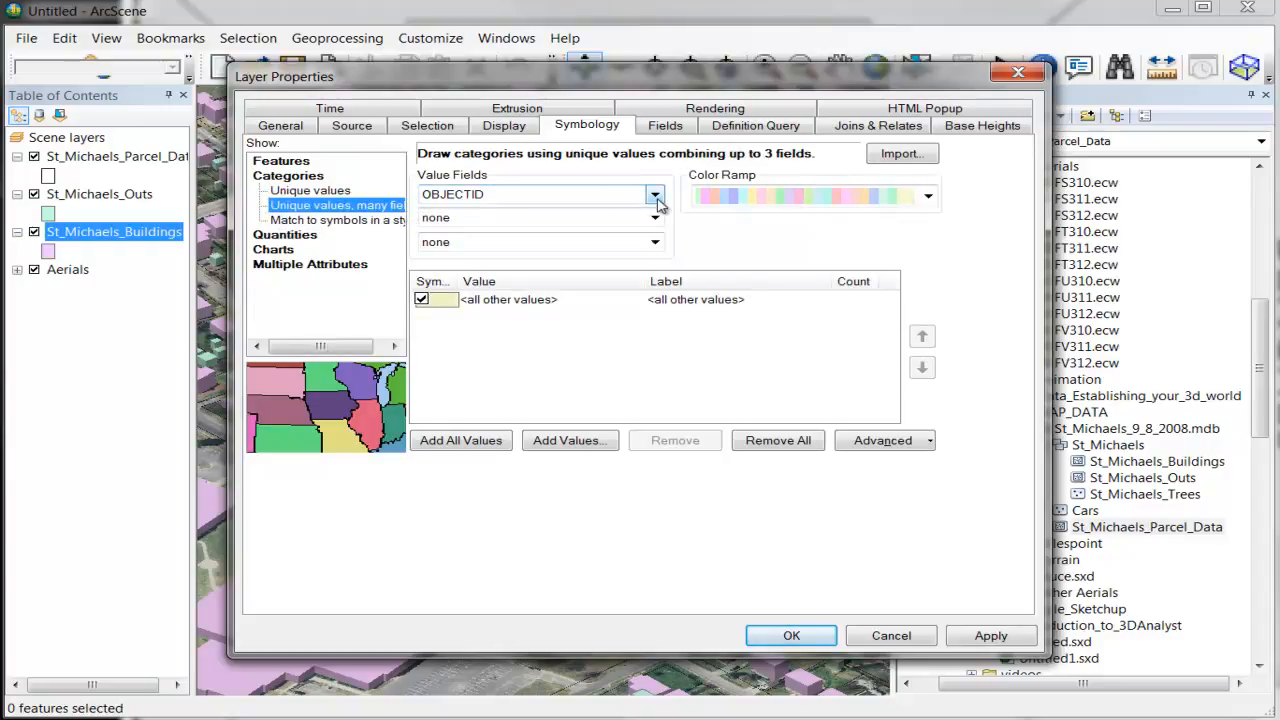
pyautogui.click(656, 195)
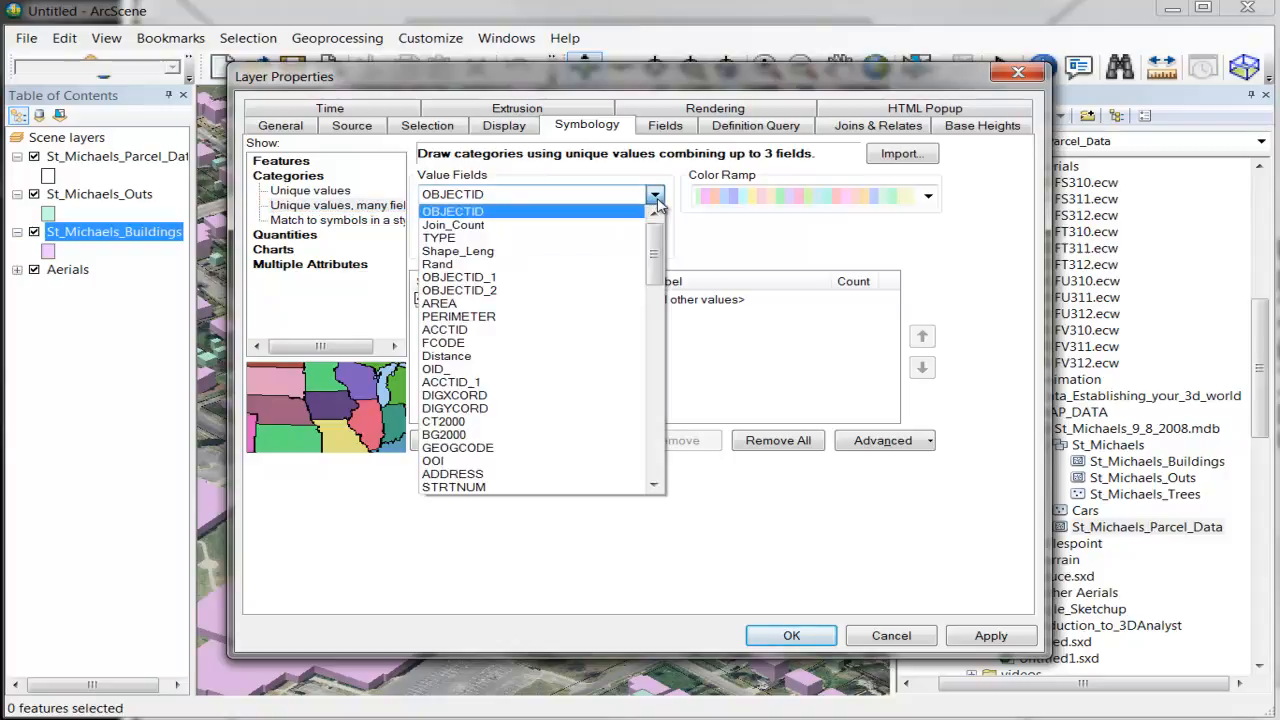
pyautogui.click(513, 247)
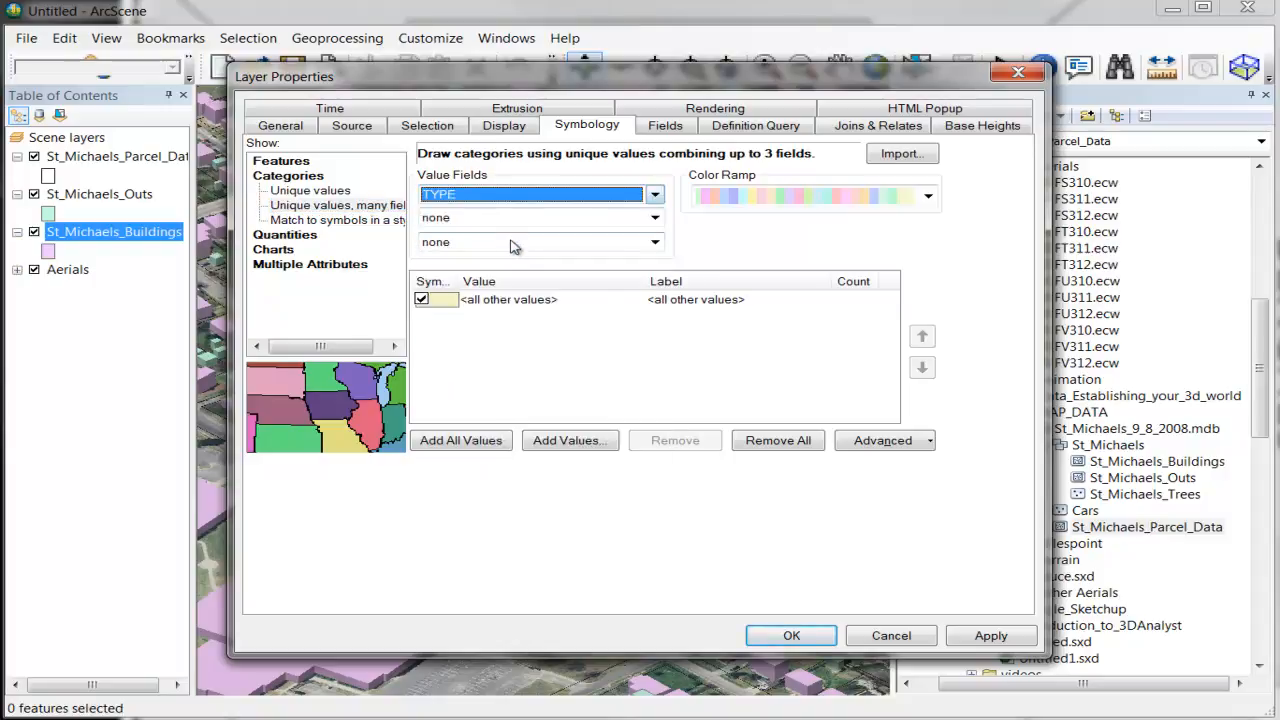
pyautogui.click(463, 442)
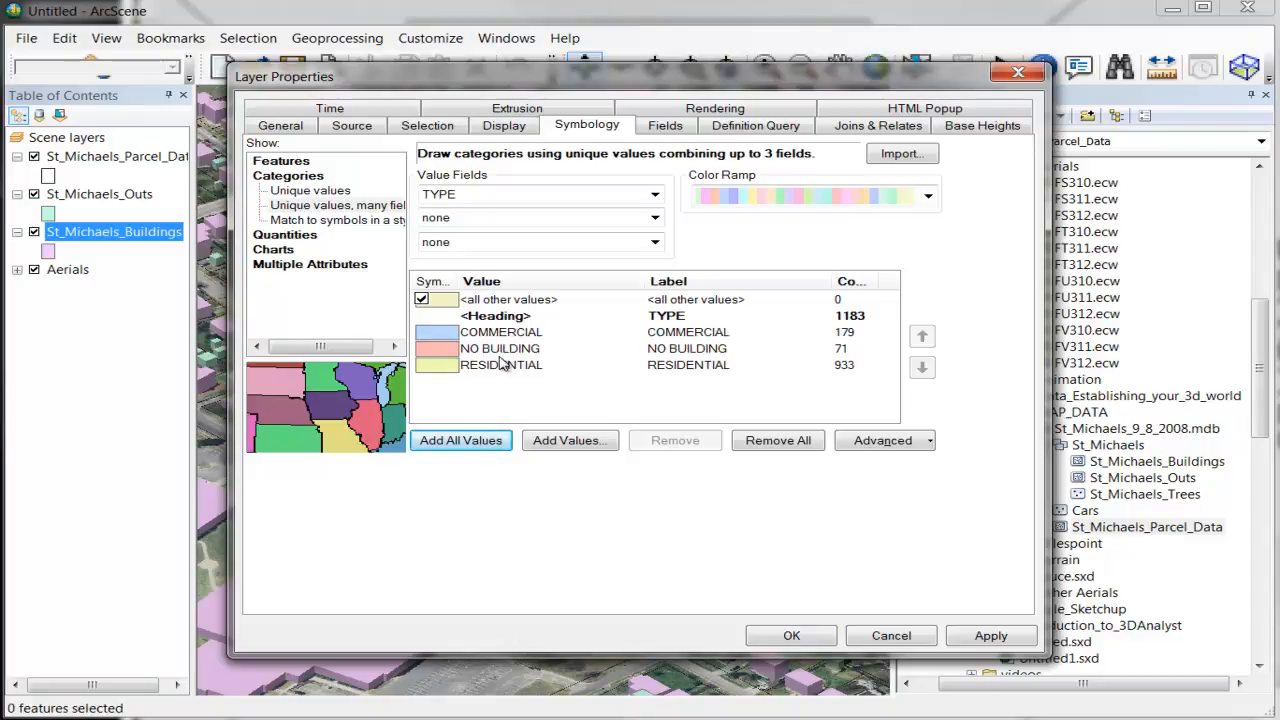
# Remove the NO BUILDING category from the St_Michaels_Buildings symbology.
pyautogui.doubleClick(436, 357)
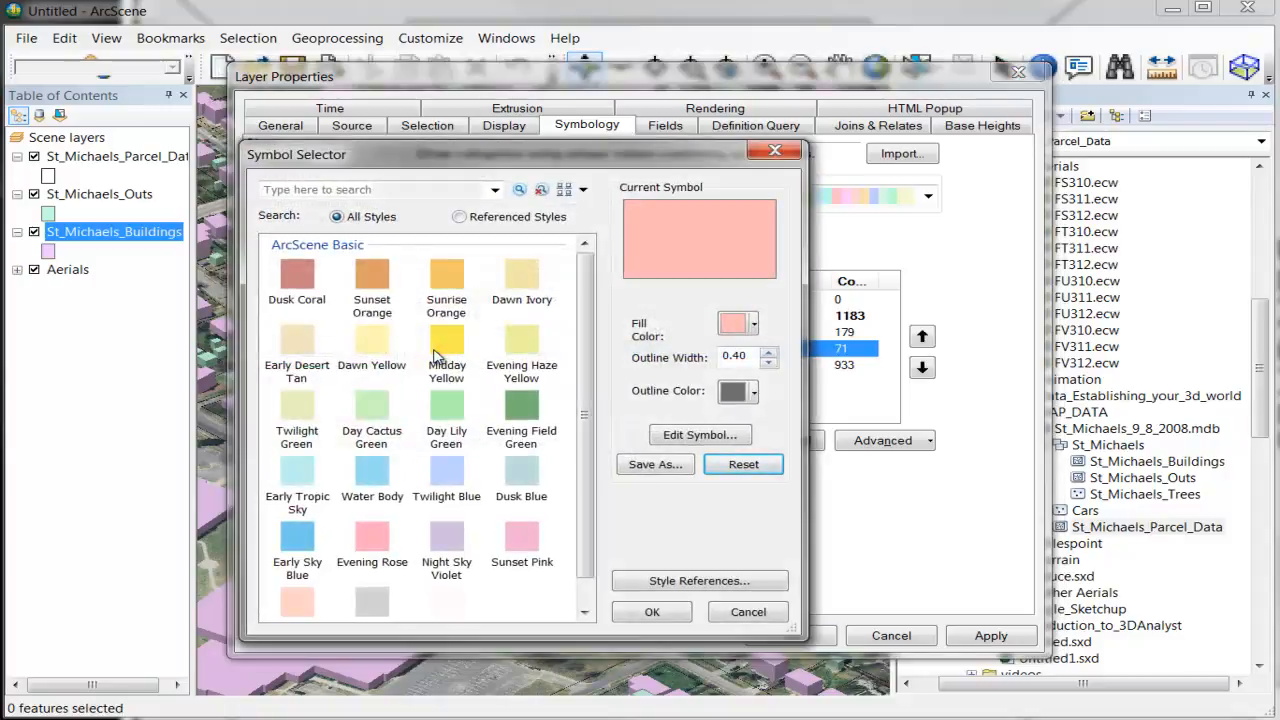
pyautogui.click(775, 150)
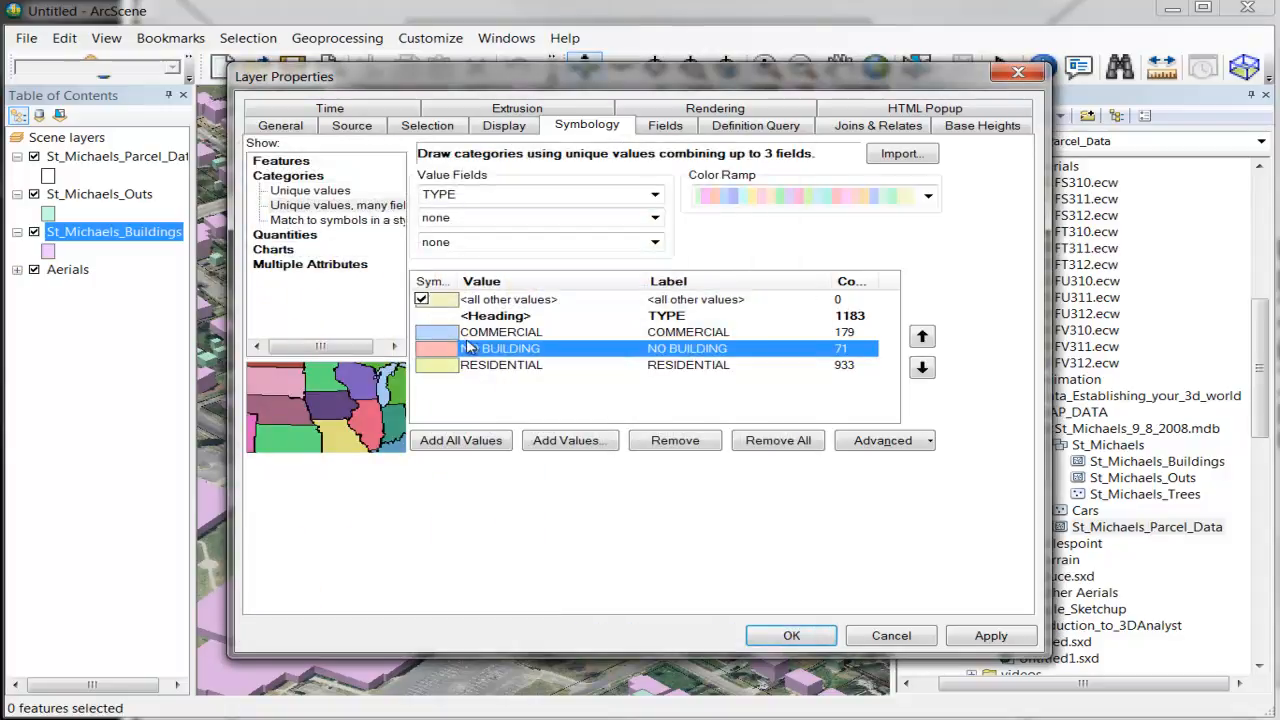
pyautogui.click(660, 447)
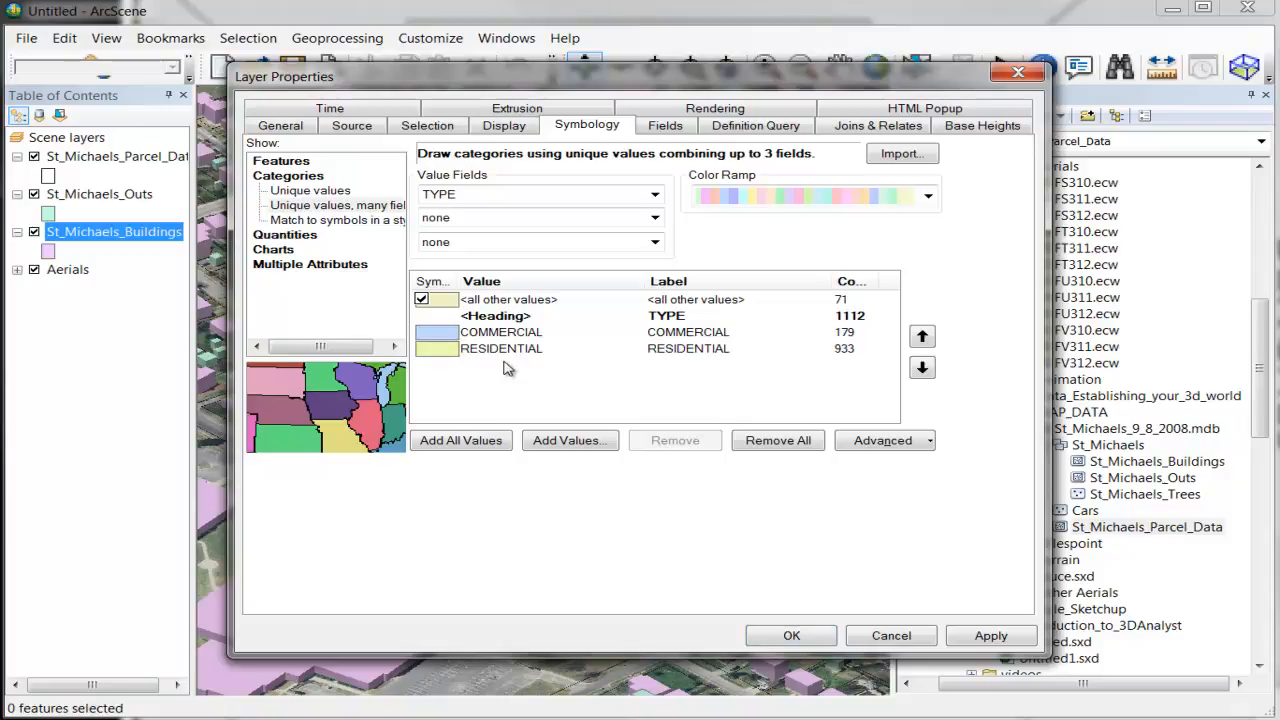
# Add Rand as the second value field for the St_Michaels_Buildings symbology and add all combined values.
pyautogui.click(477, 222)
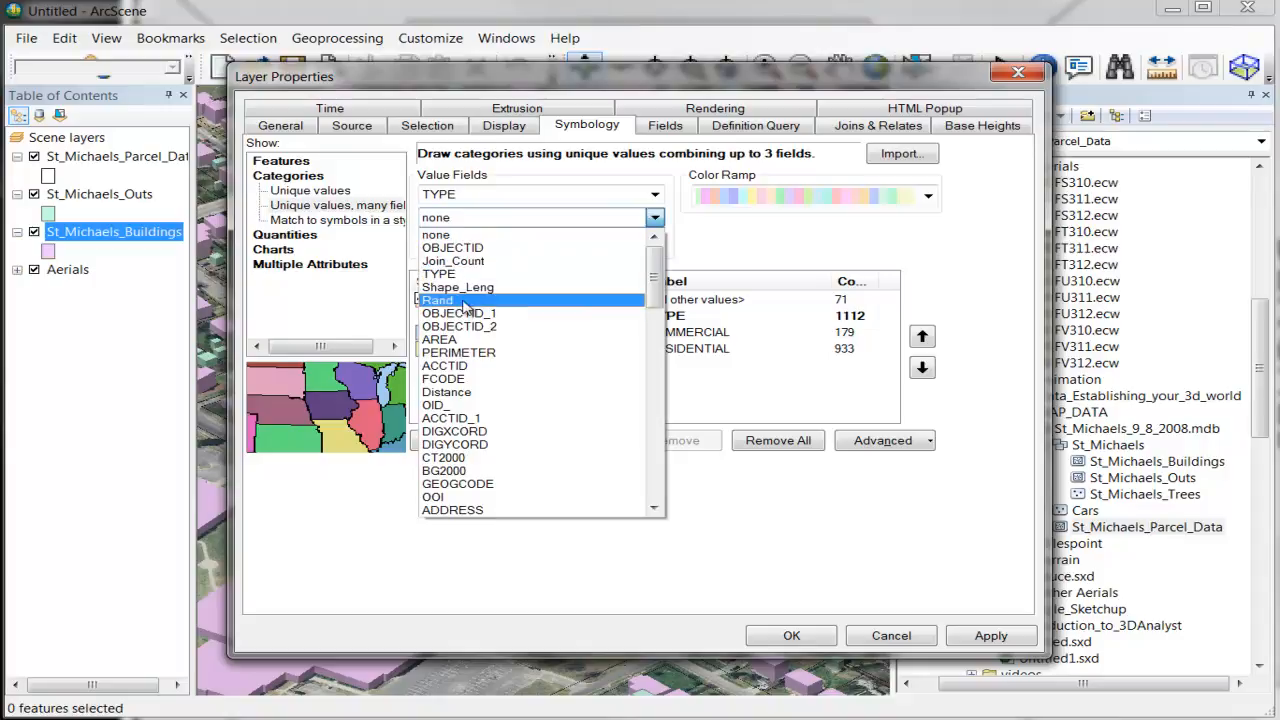
pyautogui.click(465, 301)
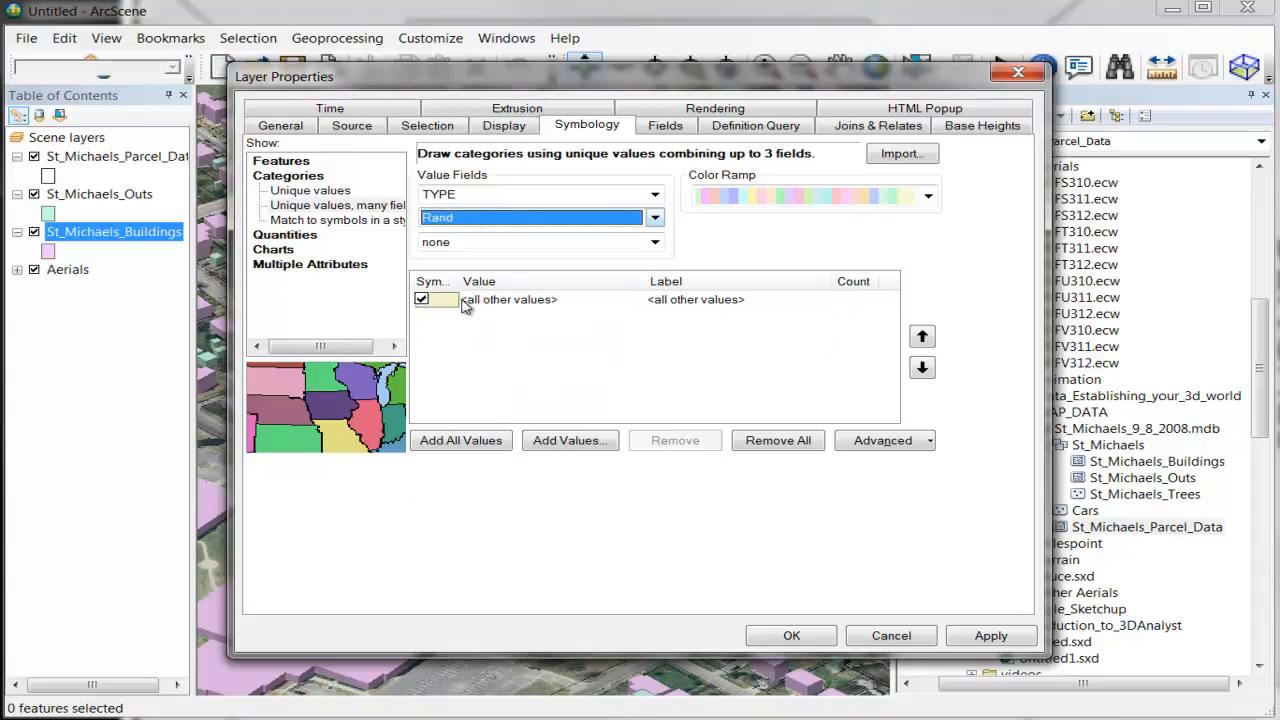
pyautogui.click(462, 442)
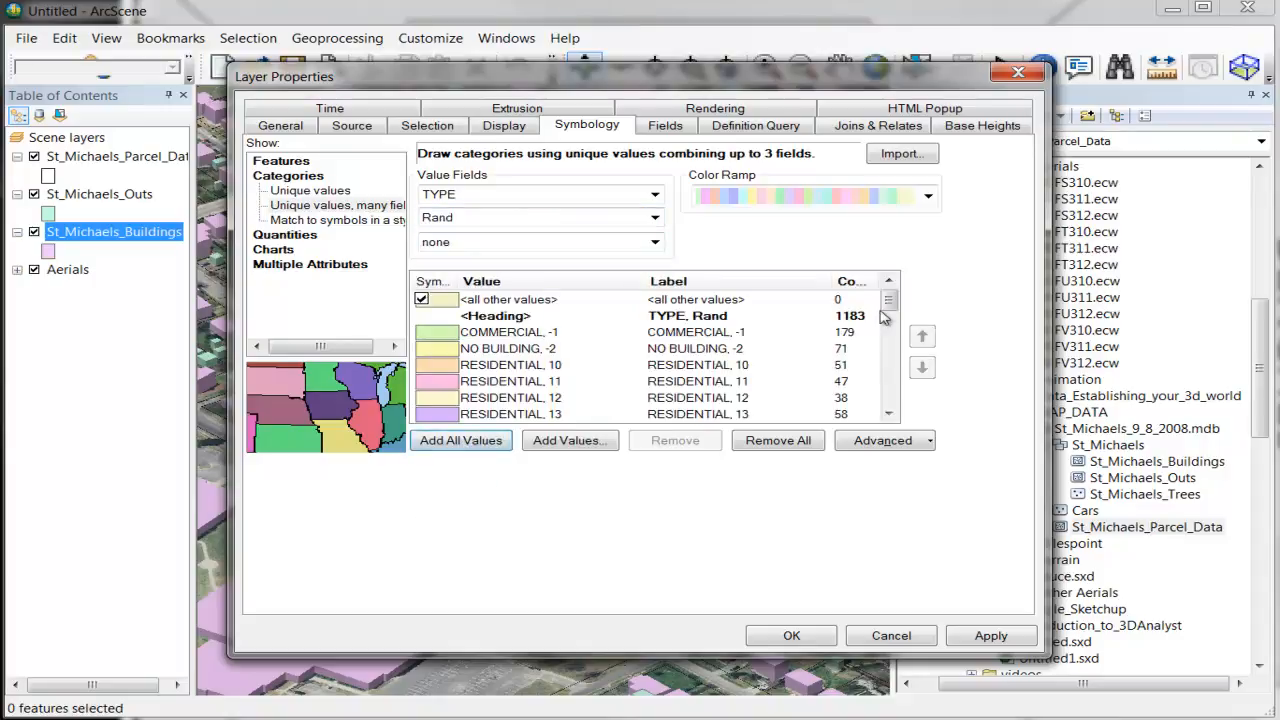
# Remove the "NO BUILDING, -2" value from the combined TYPE and Rand categories of the St_Michaels_Buildings layer.
pyautogui.moveTo(888, 301); pyautogui.dragTo(888, 304)
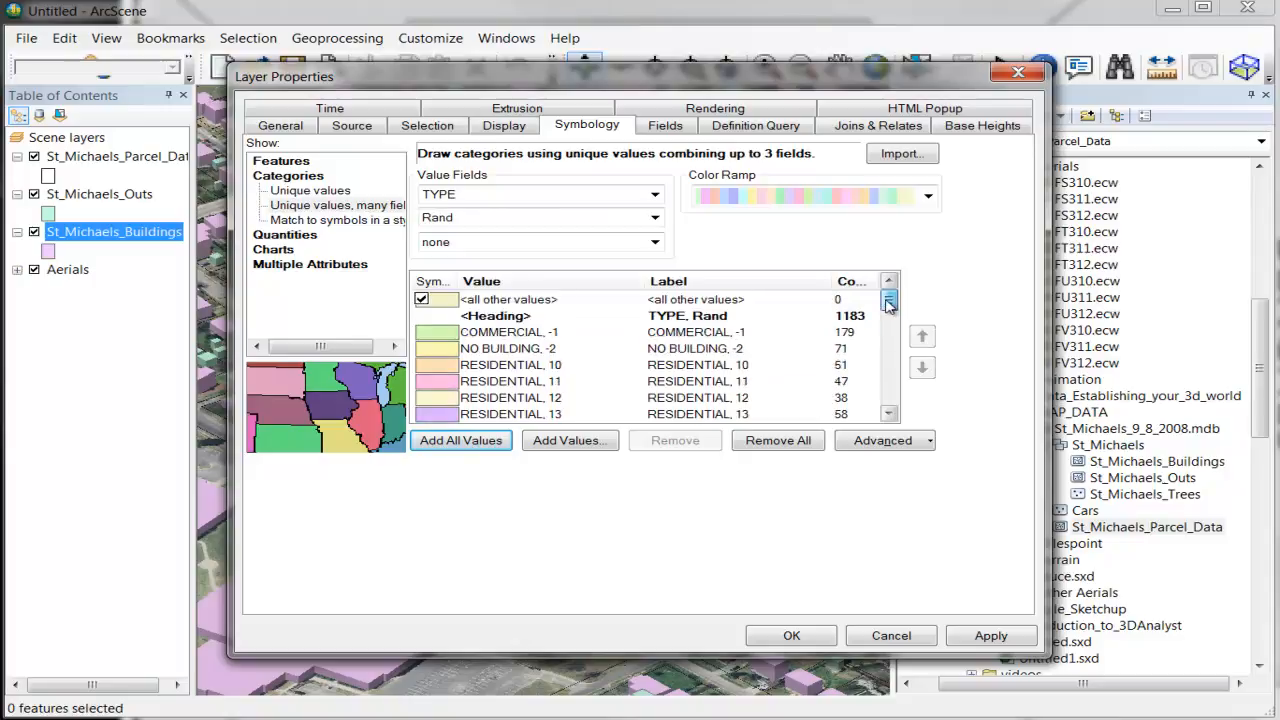
pyautogui.doubleClick(440, 348)
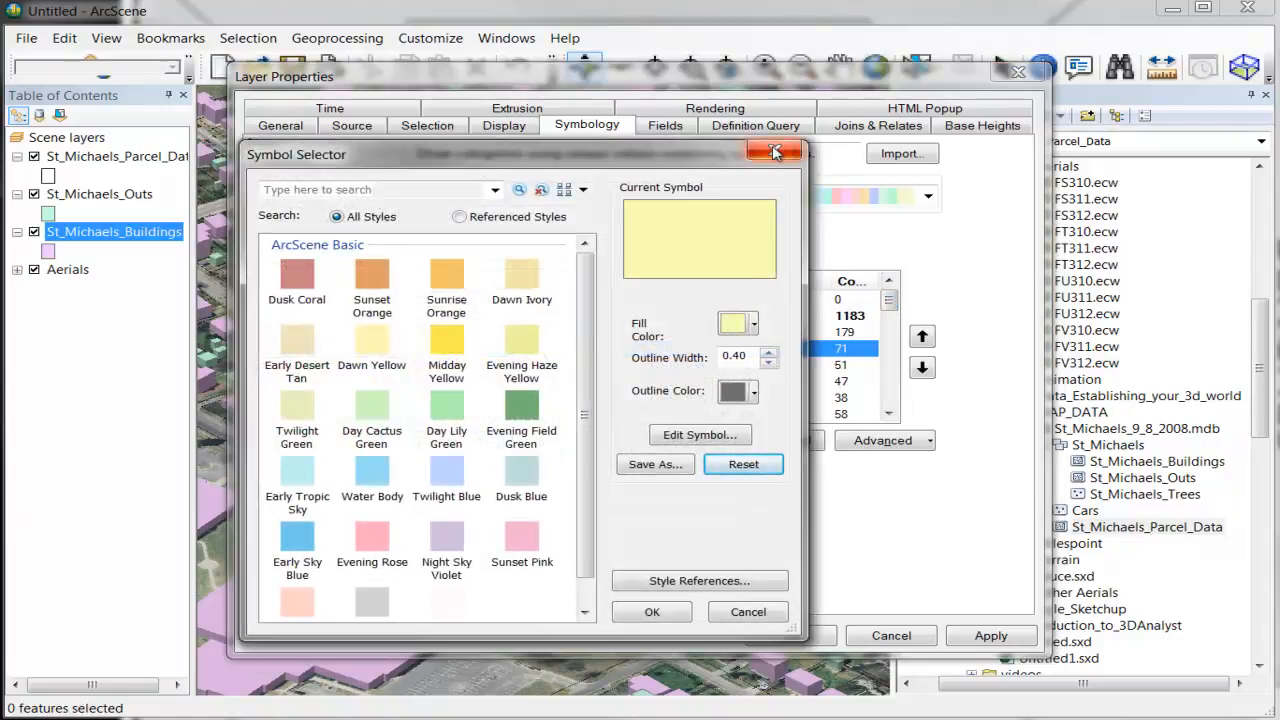
pyautogui.click(775, 146)
pyautogui.click(662, 452)
pyautogui.moveTo(889, 304)
pyautogui.mouseDown()
pyautogui.moveTo(885, 403)
pyautogui.moveTo(869, 302)
pyautogui.mouseUp()
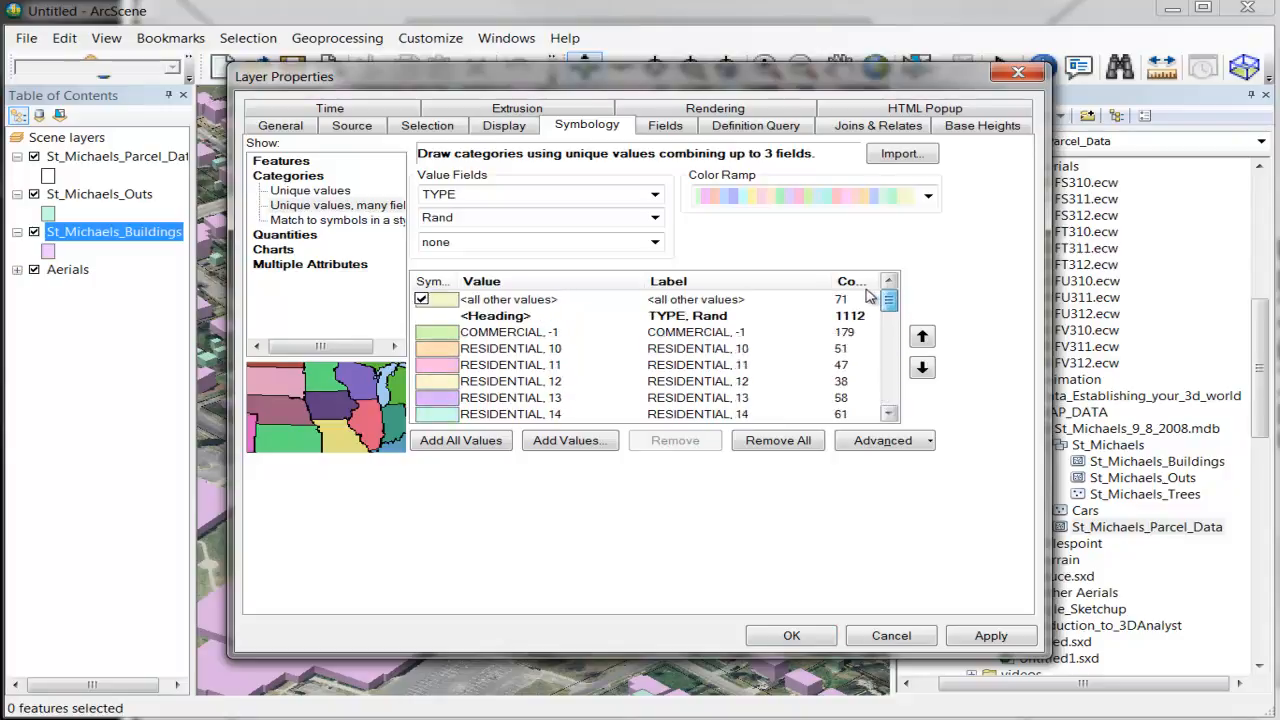
# Set the COMMERCIAL, -1 category symbol to Evening Rose and apply the St_Michaels_Buildings symbology to the scene.
pyautogui.doubleClick(437, 334)
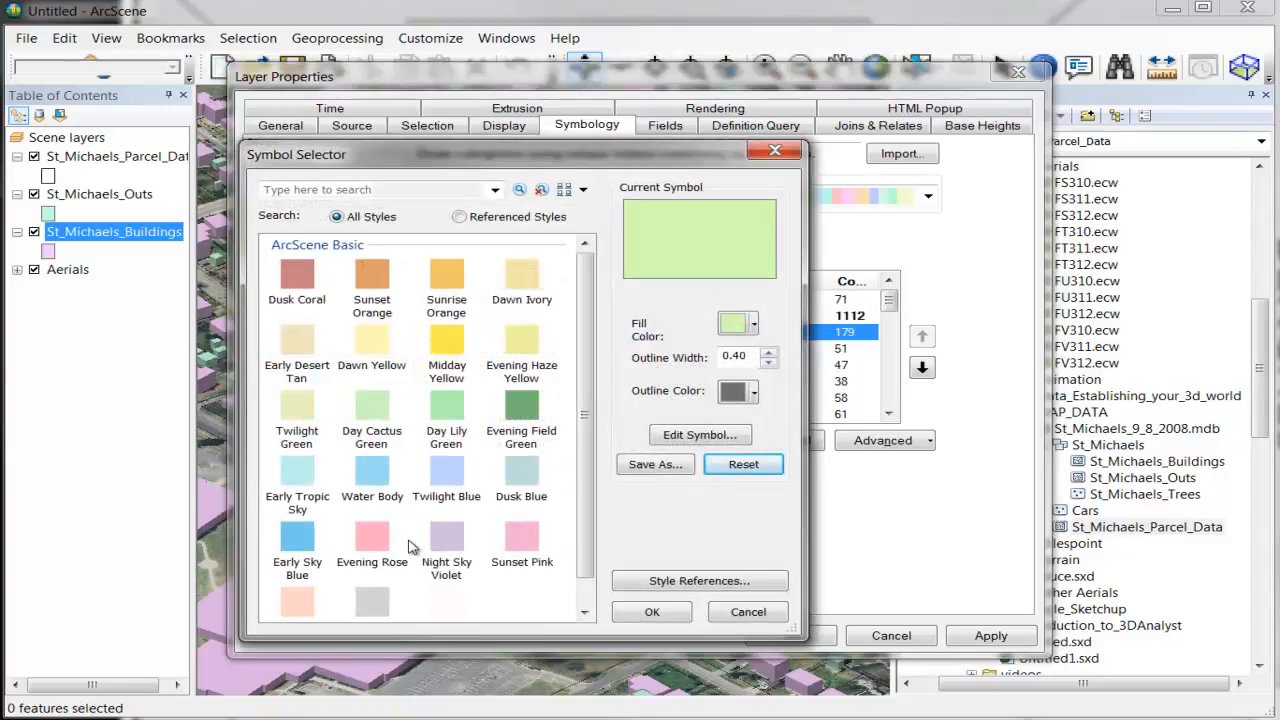
pyautogui.click(372, 540)
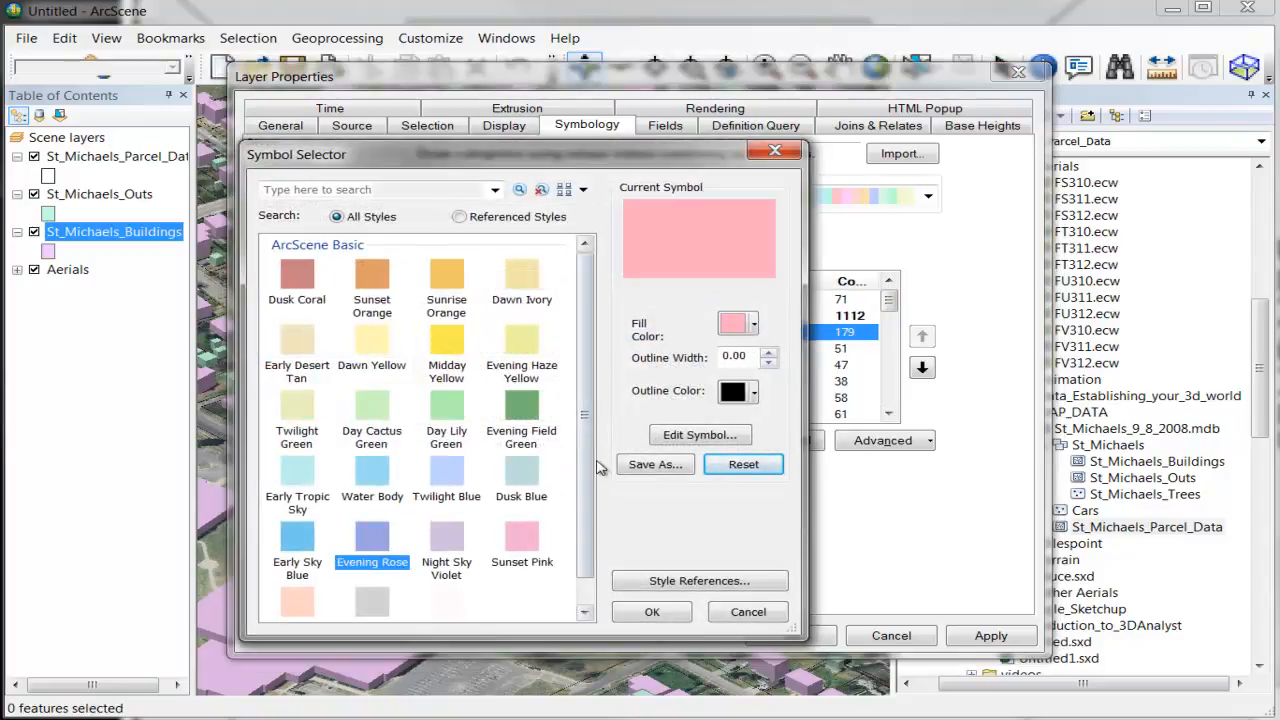
pyautogui.click(648, 612)
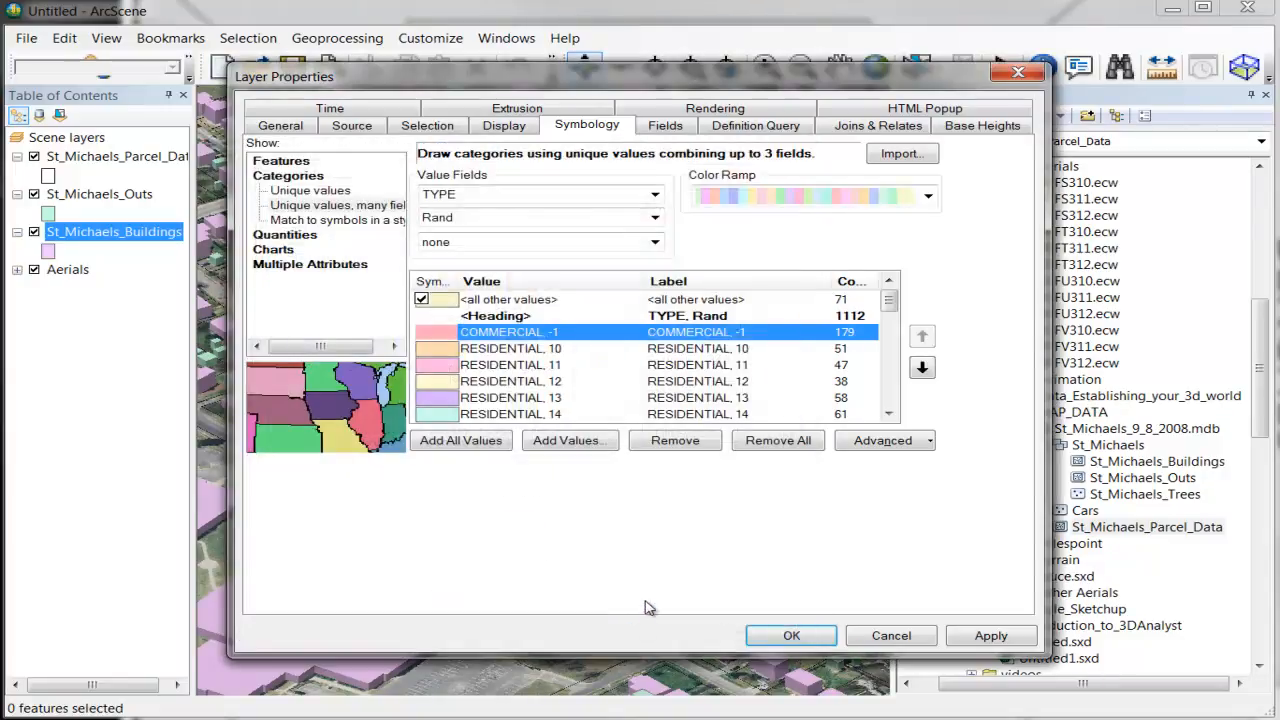
pyautogui.click(770, 638)
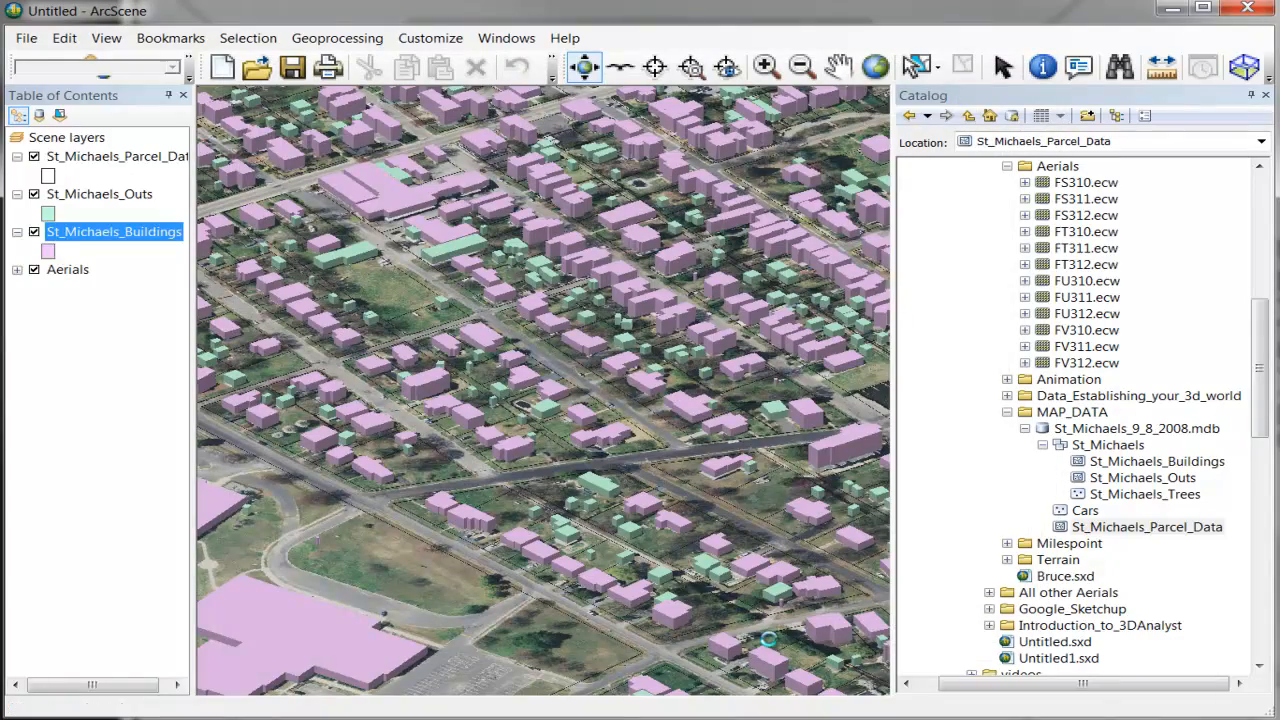
pyautogui.moveTo(567, 335); pyautogui.dragTo(615, 303)
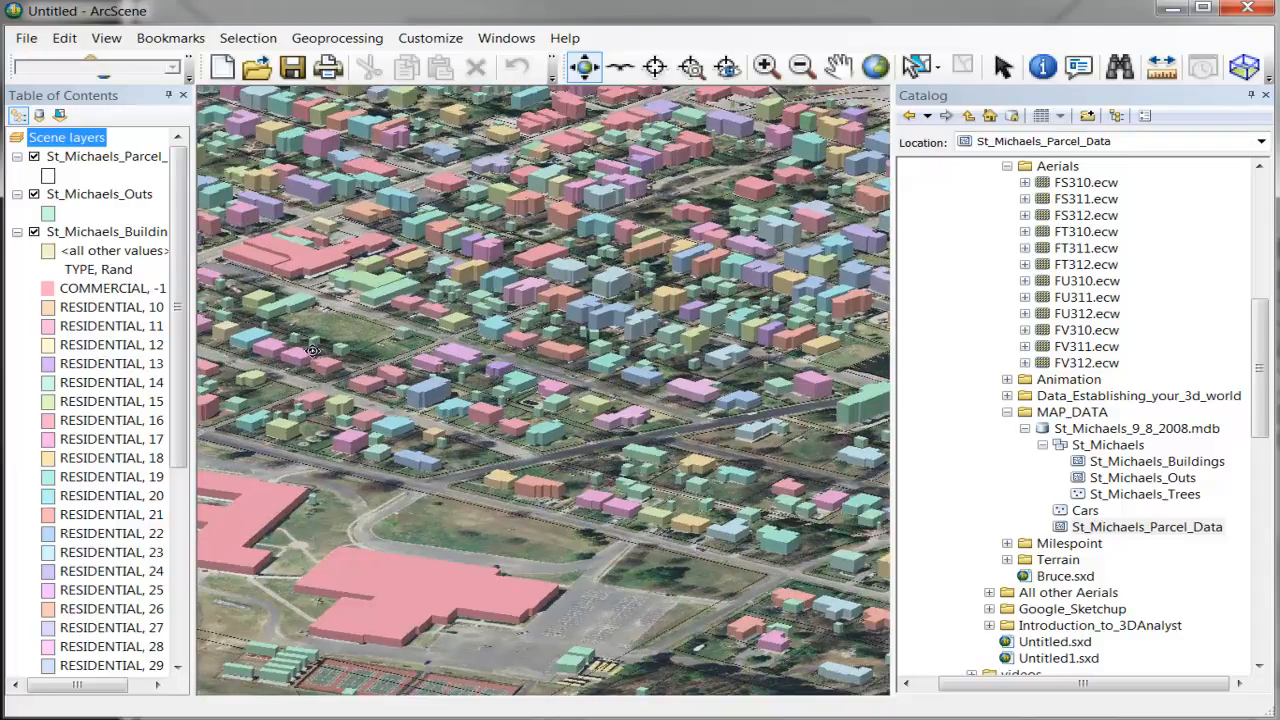
# Change the fill color of the St_Michaels_Outs layer to dark gray and view the outbuildings from different angles.
pyautogui.click(49, 214)
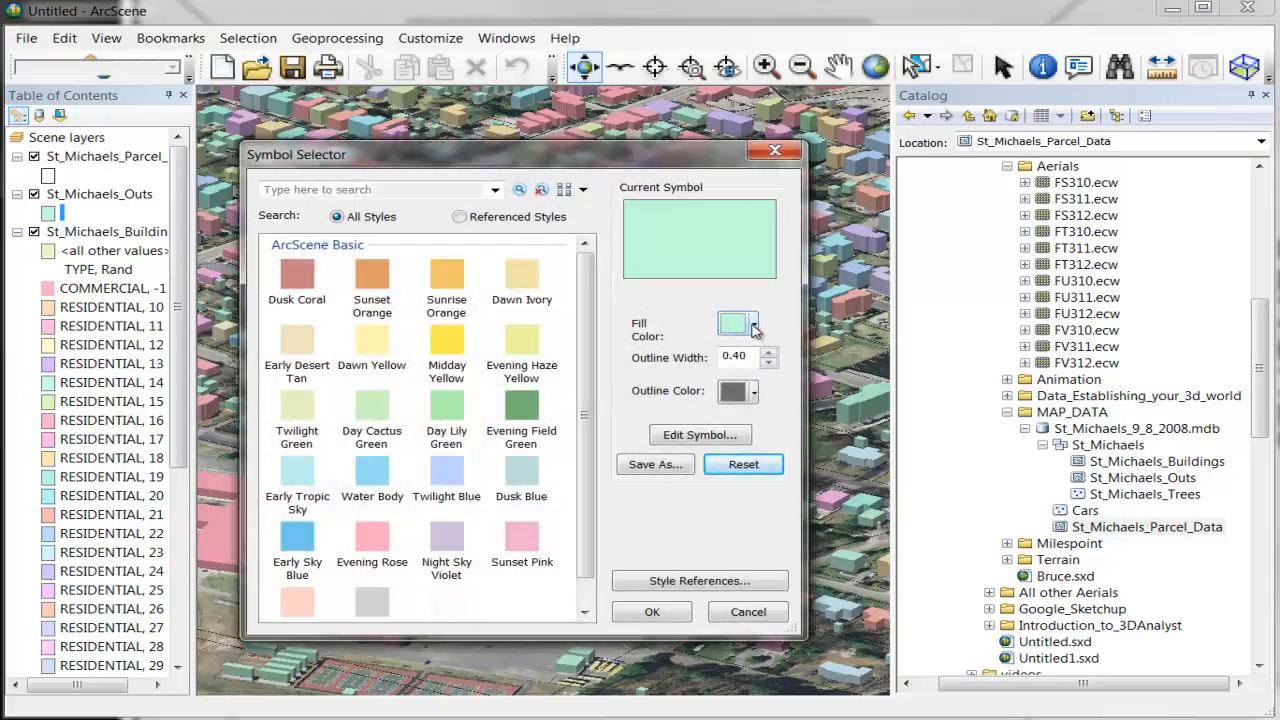
pyautogui.click(755, 328)
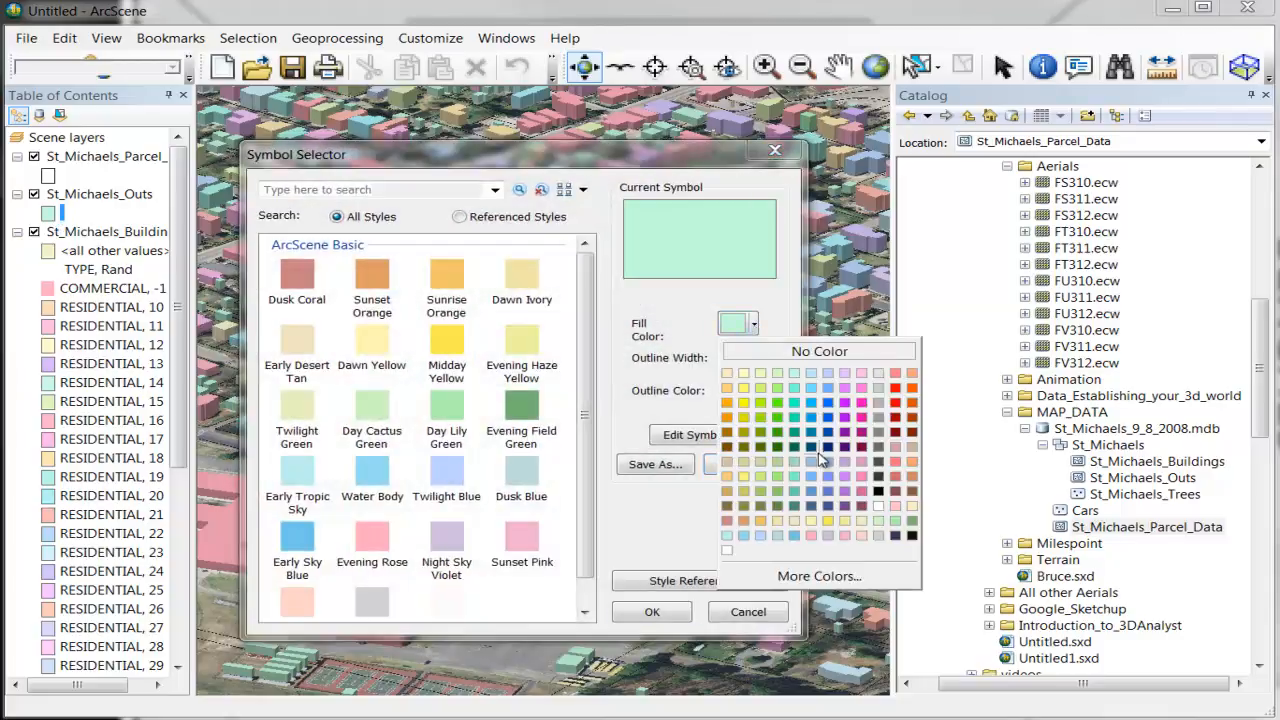
pyautogui.click(879, 453)
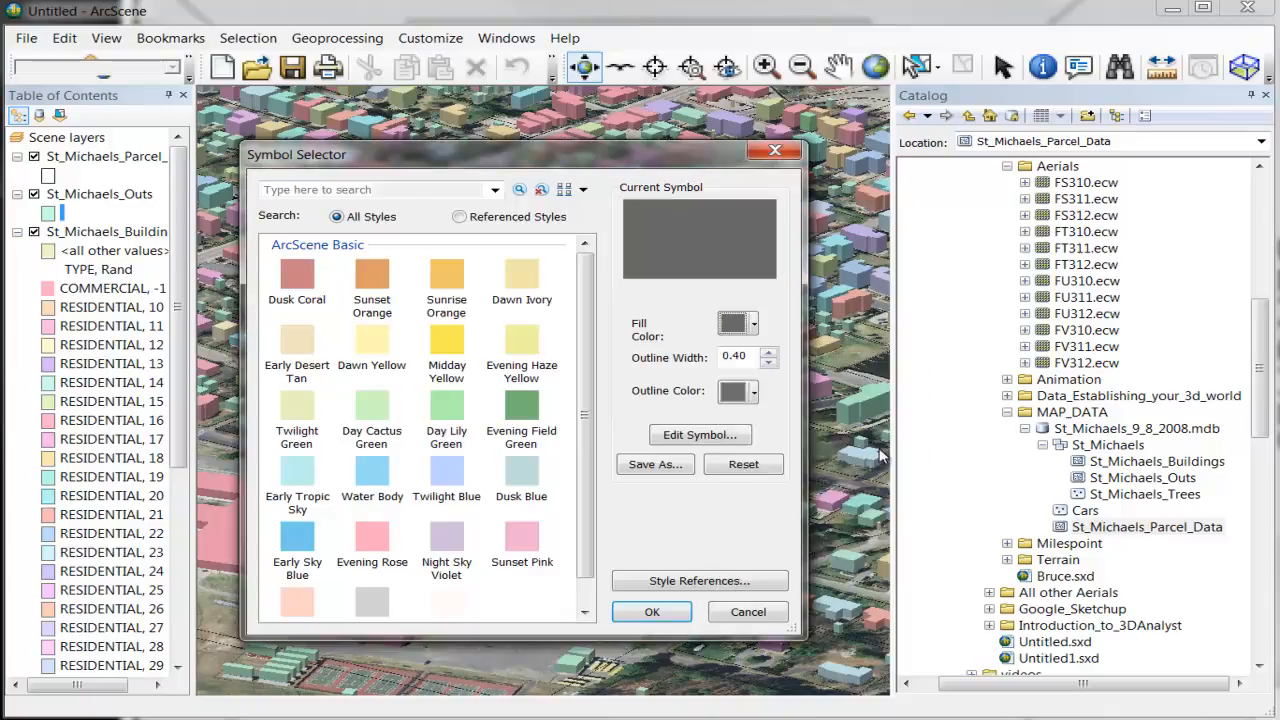
pyautogui.click(652, 612)
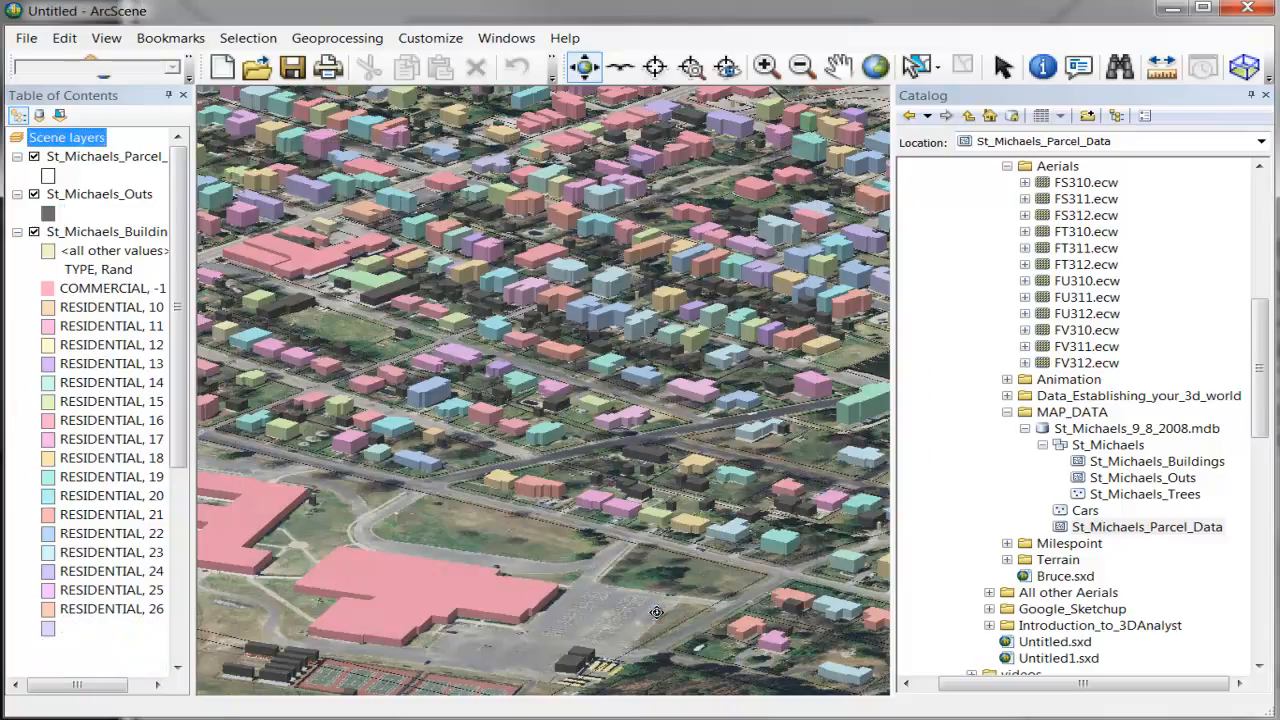
pyautogui.moveTo(541, 363); pyautogui.dragTo(669, 355)
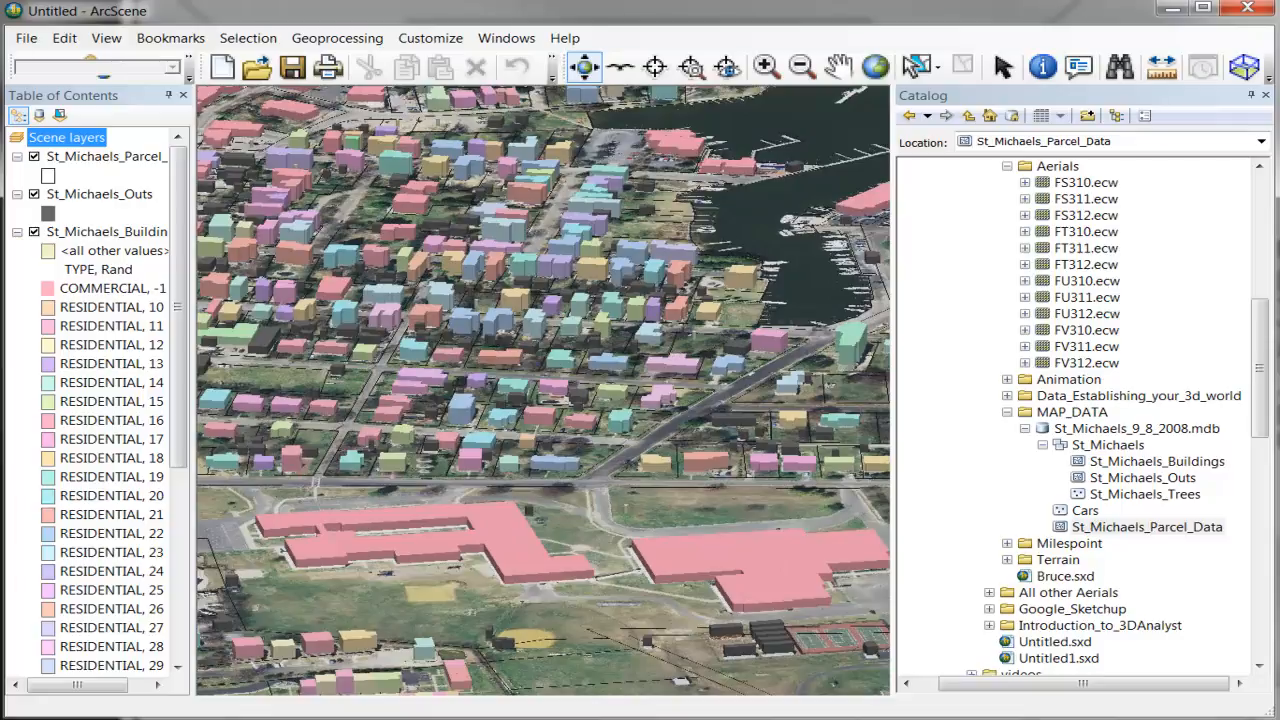
pyautogui.moveTo(378, 326); pyautogui.dragTo(168, 362)
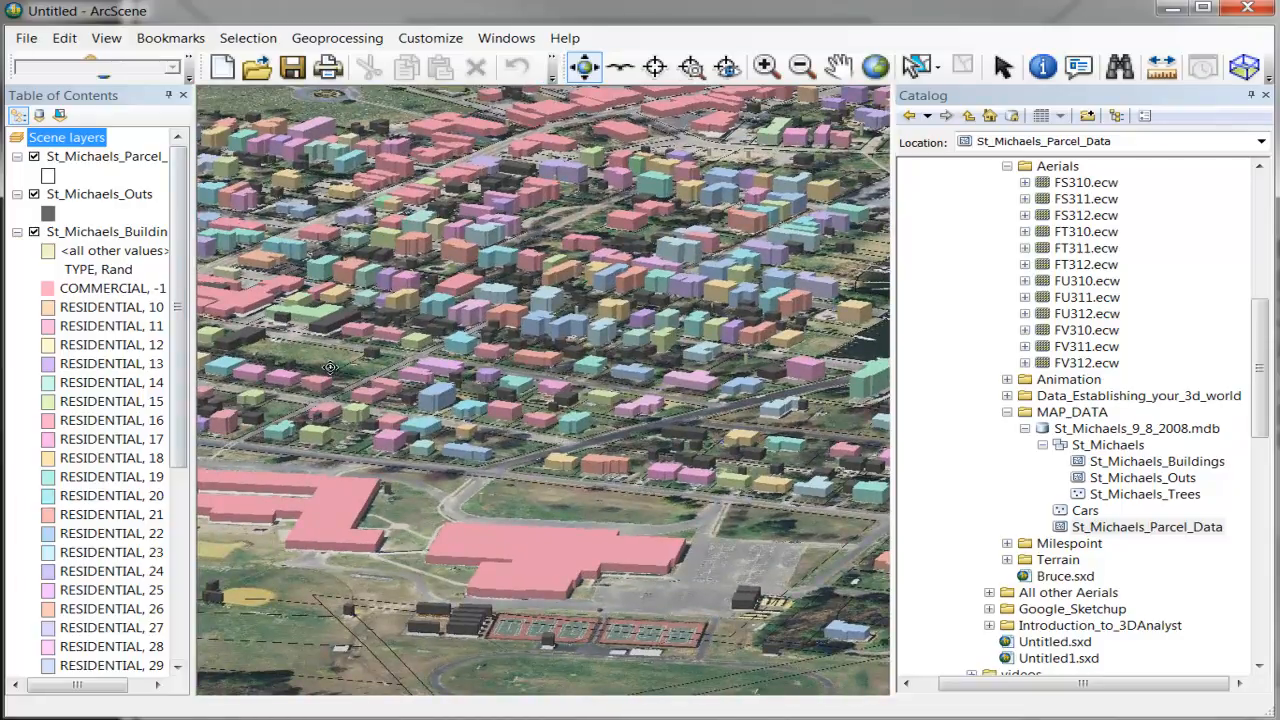
pyautogui.moveTo(328, 367); pyautogui.dragTo(432, 378)
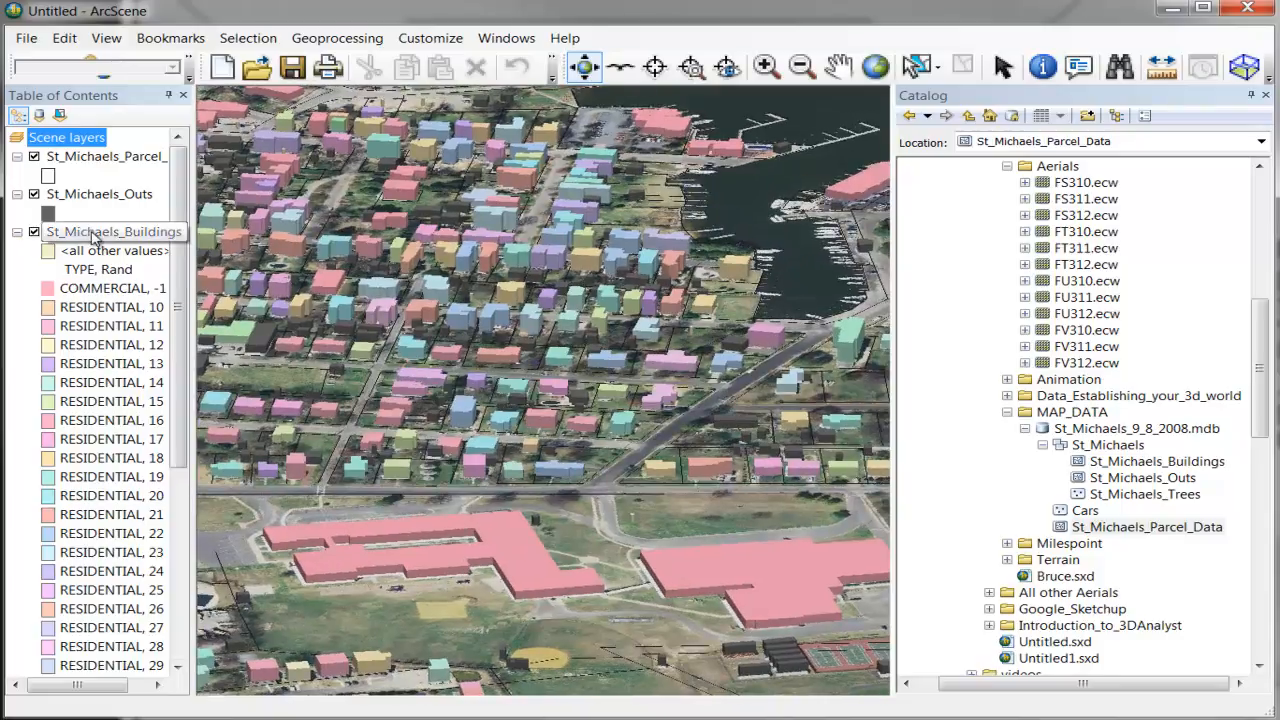
# Apply a dark, saturated multicolor color ramp to the St_Michaels_Buildings categories and view the recolored buildings.
pyautogui.doubleClick(92, 234)
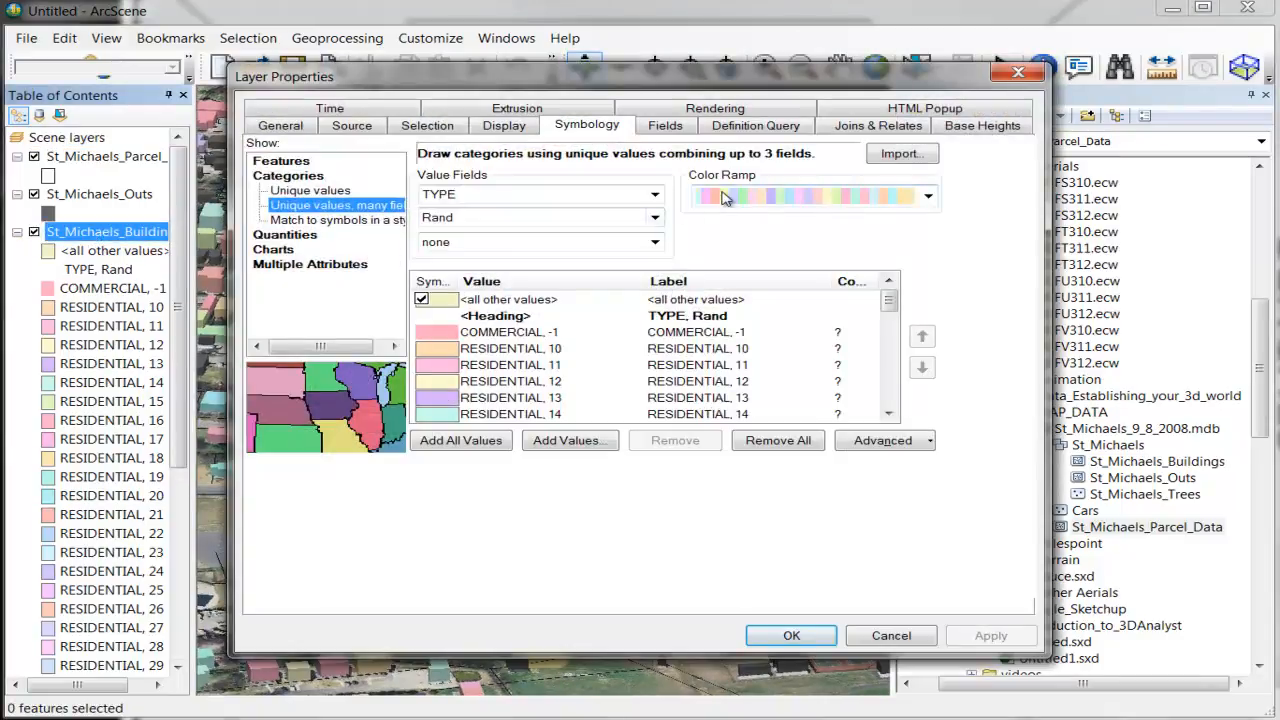
pyautogui.click(928, 197)
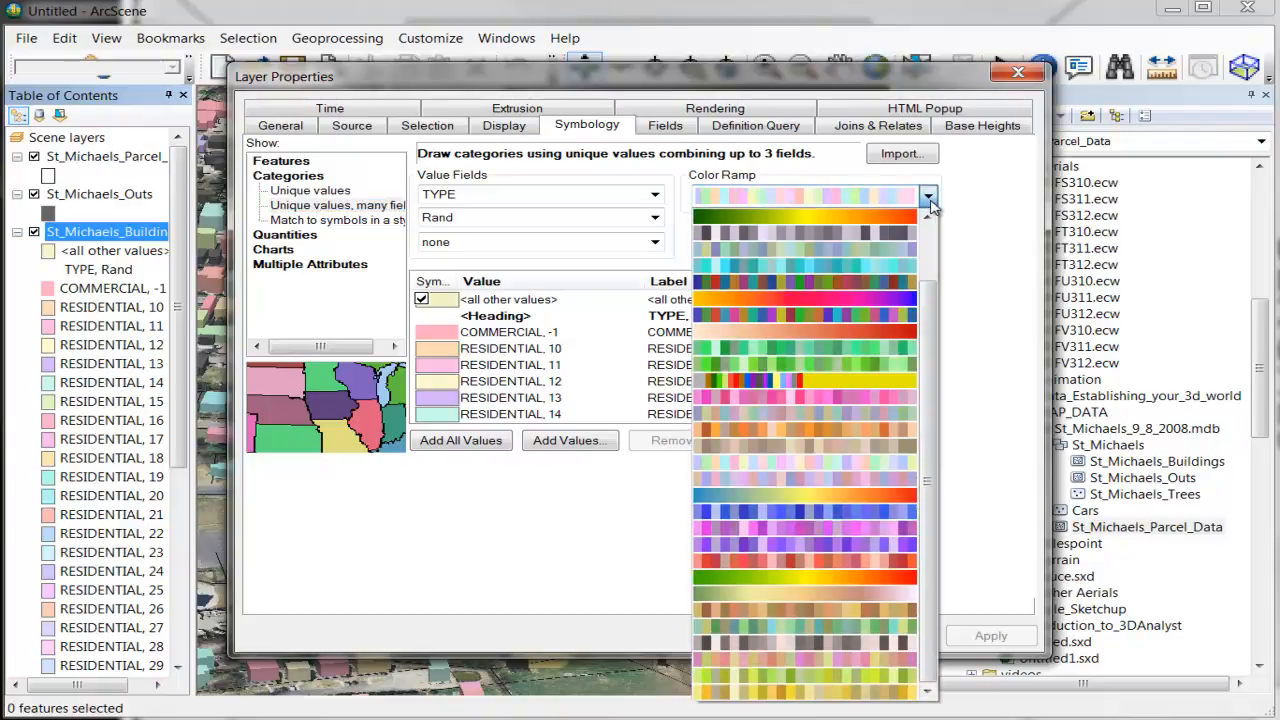
pyautogui.click(825, 284)
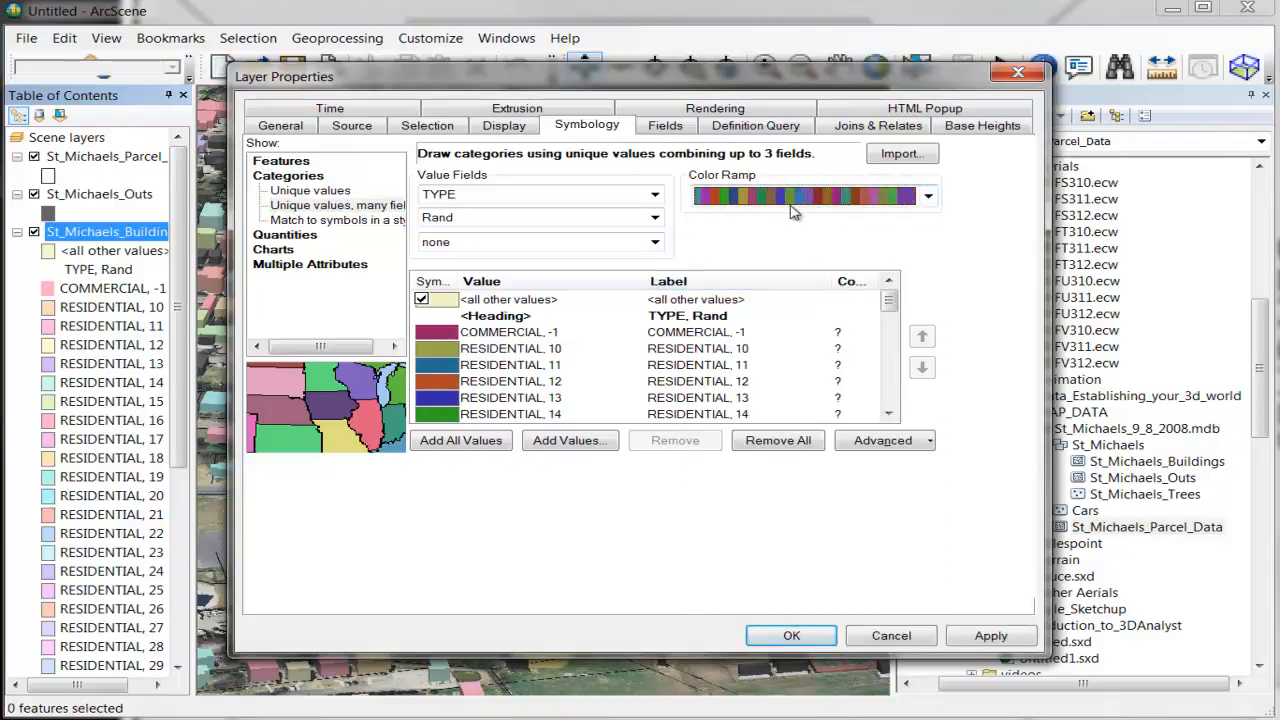
pyautogui.click(791, 637)
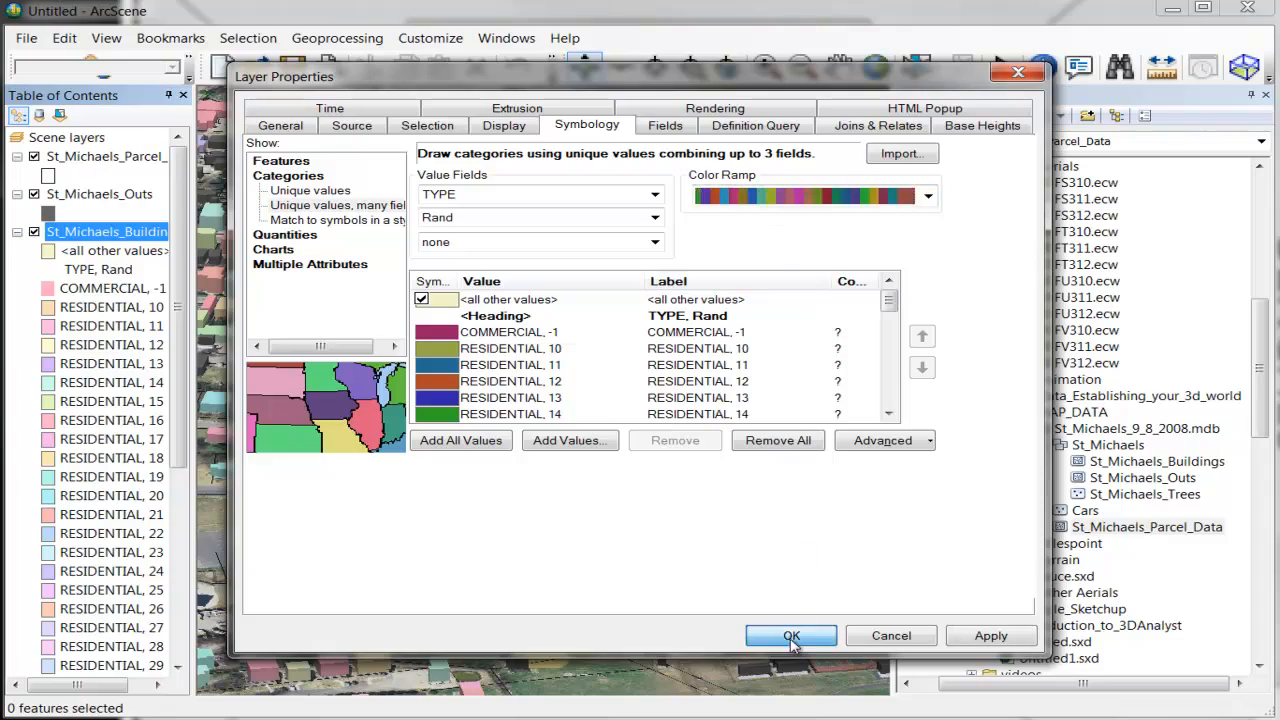
pyautogui.moveTo(549, 441); pyautogui.dragTo(347, 453)
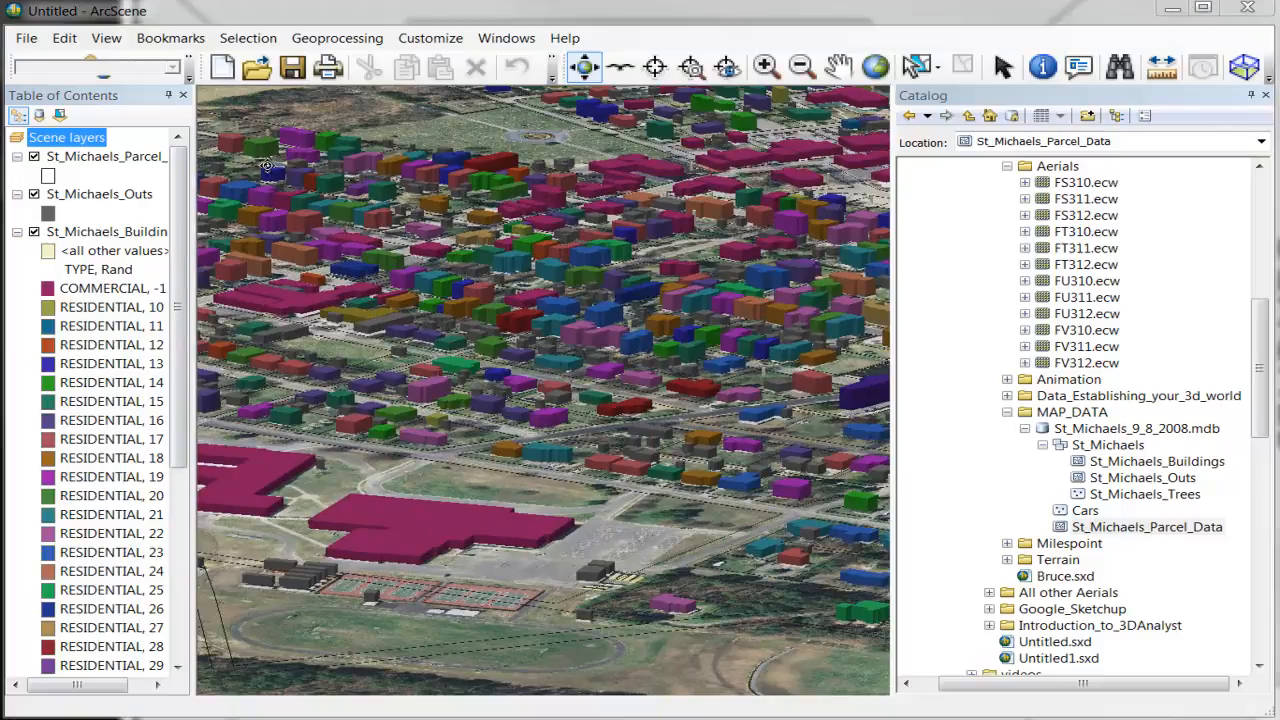
# Save the scene as an ArcScene document named Bruce2 in the 3D_Visualization folder of GT 302.
pyautogui.click(27, 40)
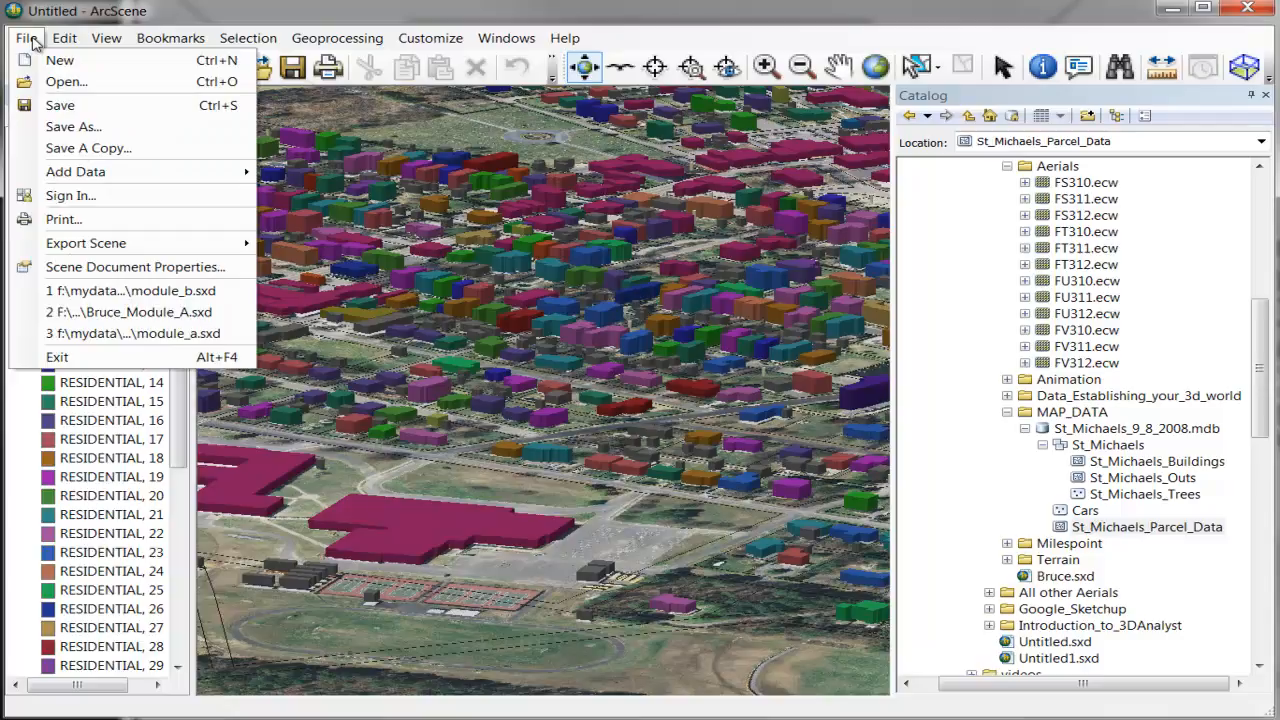
pyautogui.click(60, 106)
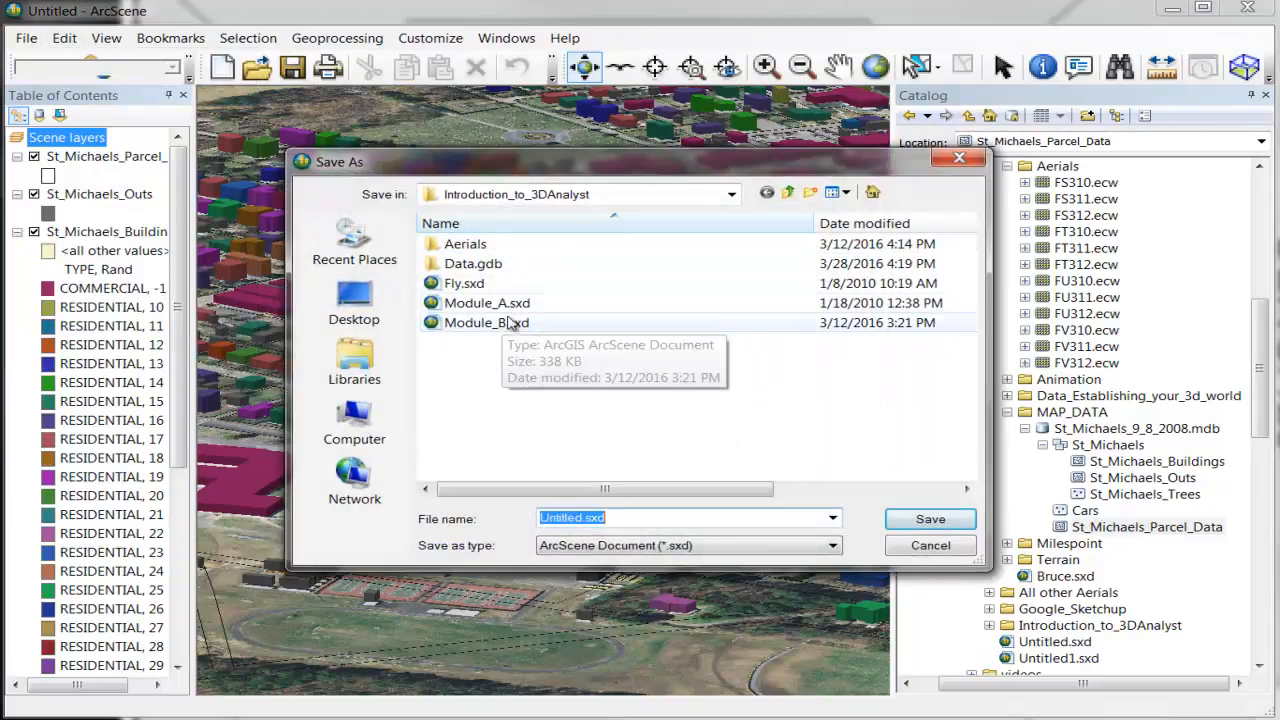
pyautogui.click(790, 192)
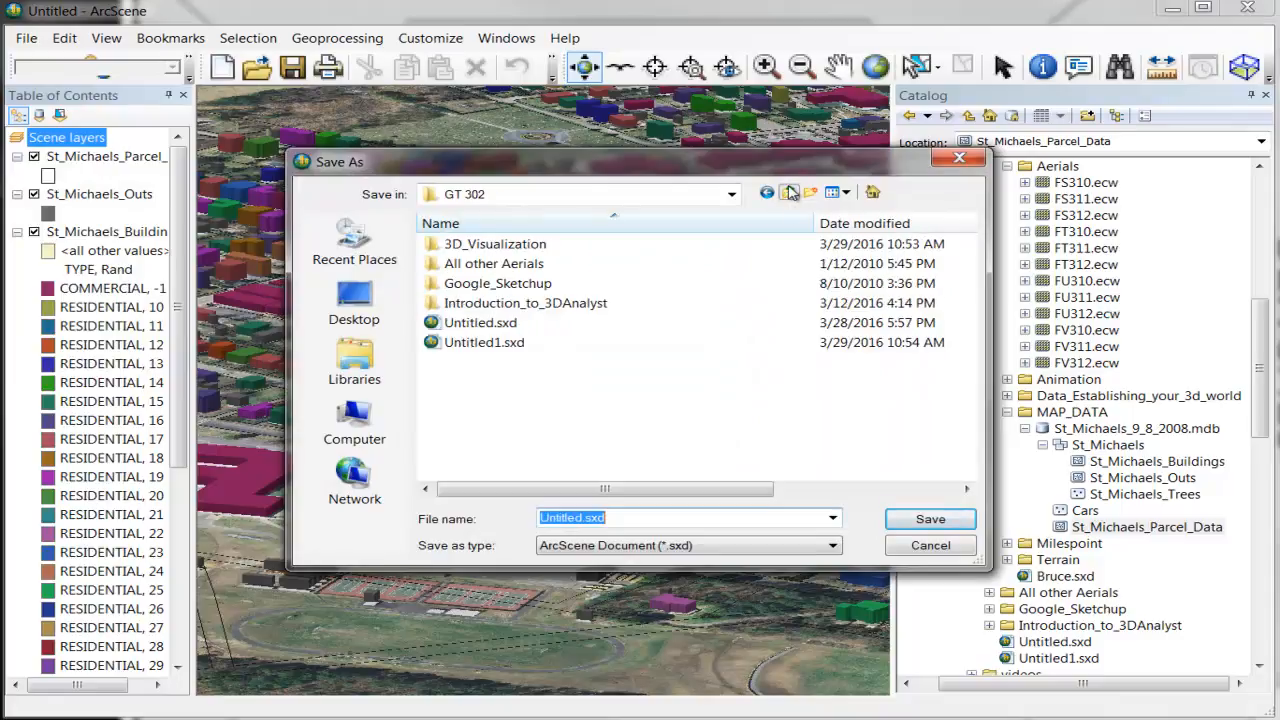
pyautogui.doubleClick(492, 245)
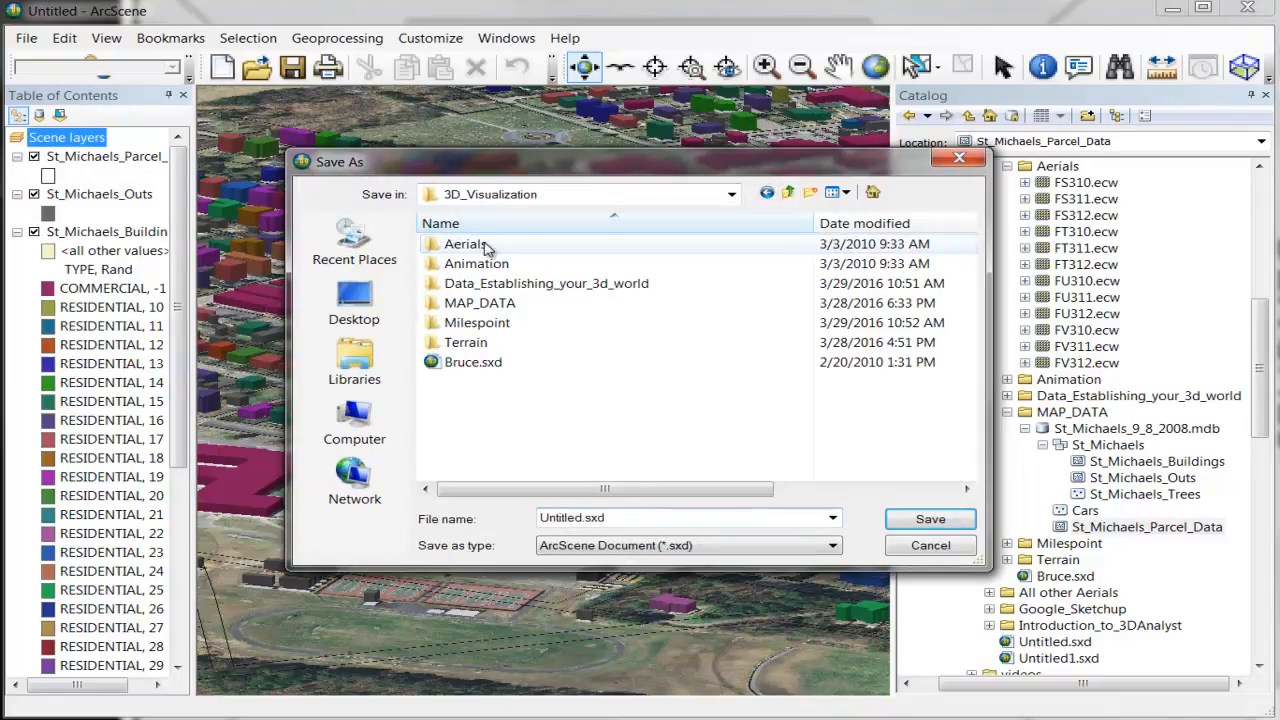
pyautogui.click(620, 520)
pyautogui.write('Bruce2')
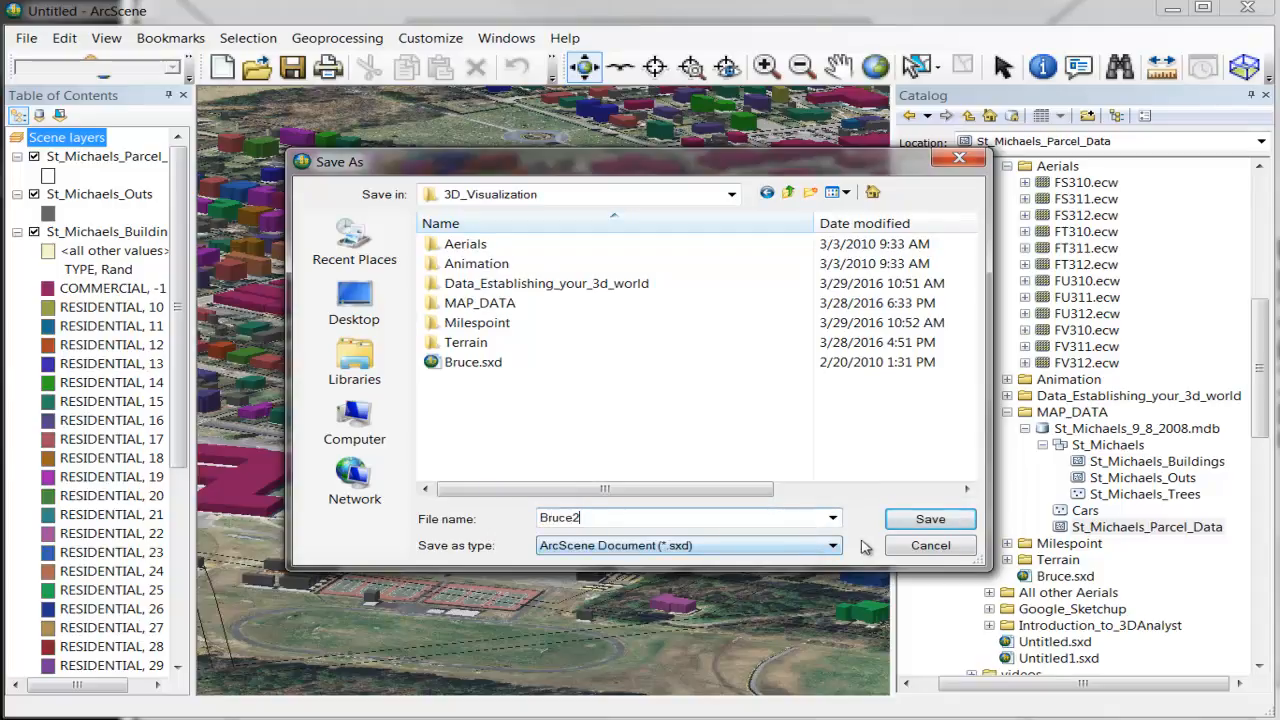
pyautogui.click(925, 520)
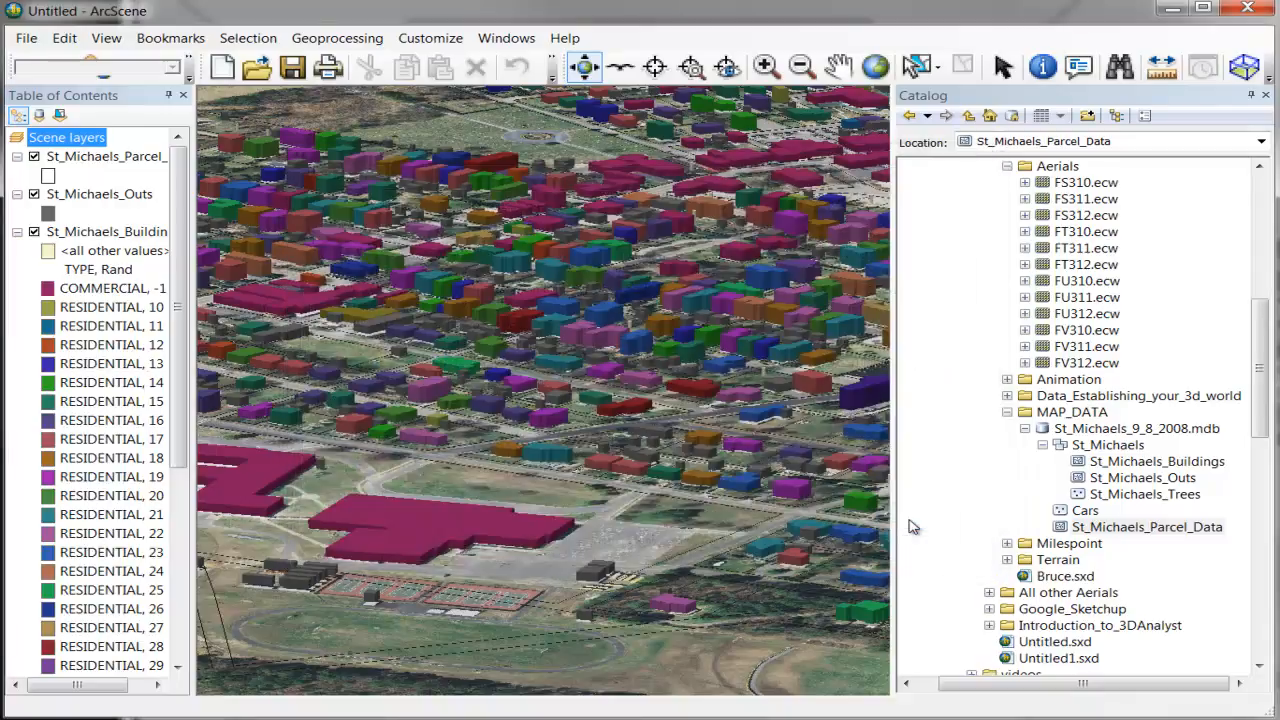
# Set the scene document to store relative pathnames to data sources and save the document.
pyautogui.click(27, 40)
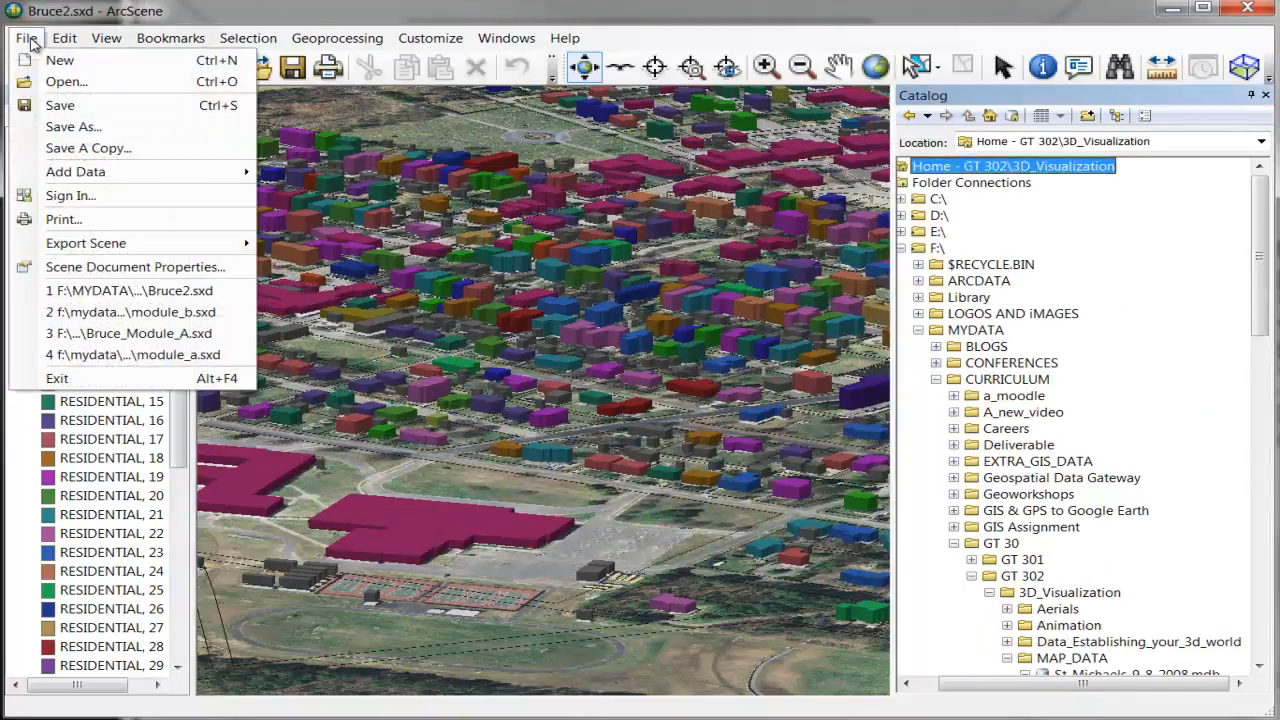
pyautogui.click(97, 268)
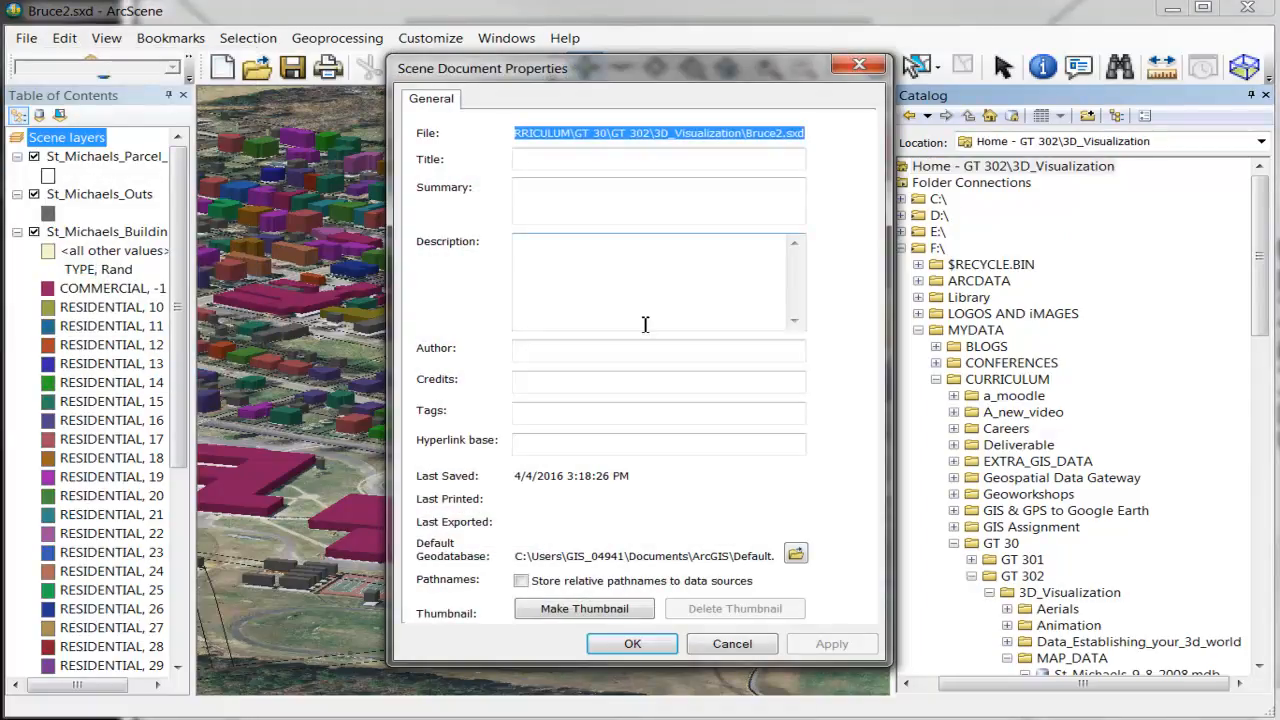
pyautogui.click(521, 581)
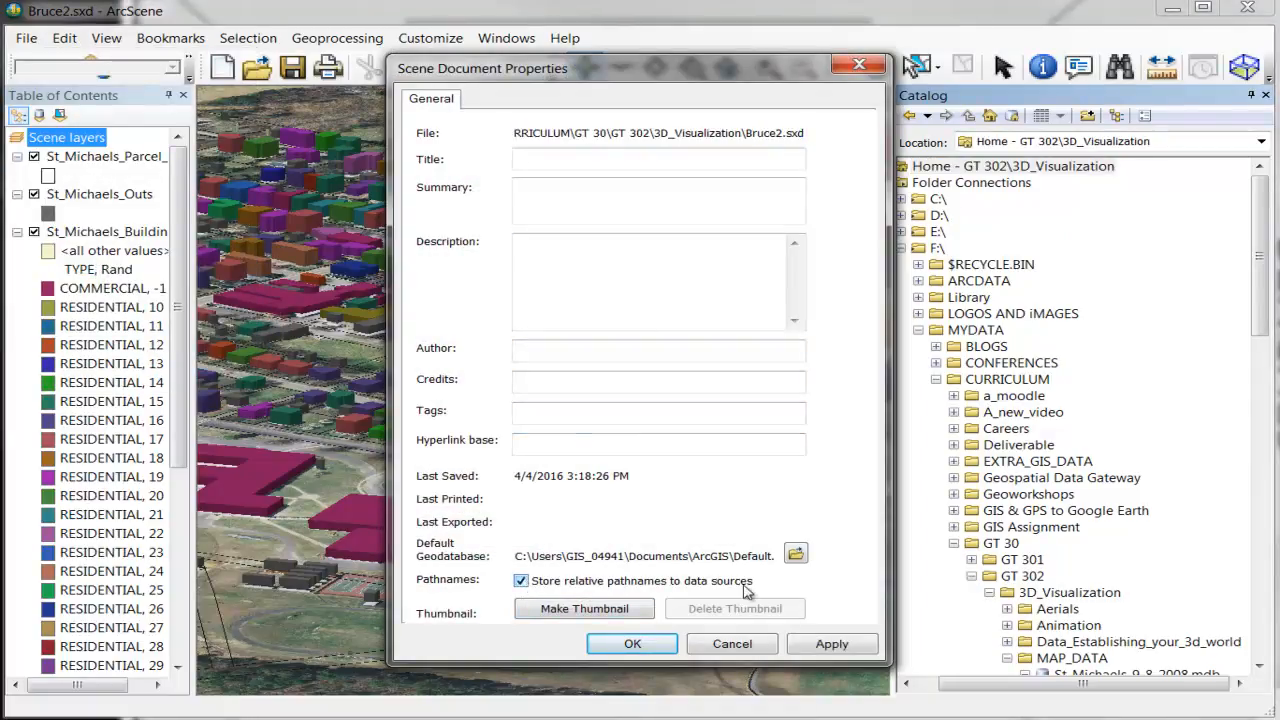
pyautogui.click(632, 646)
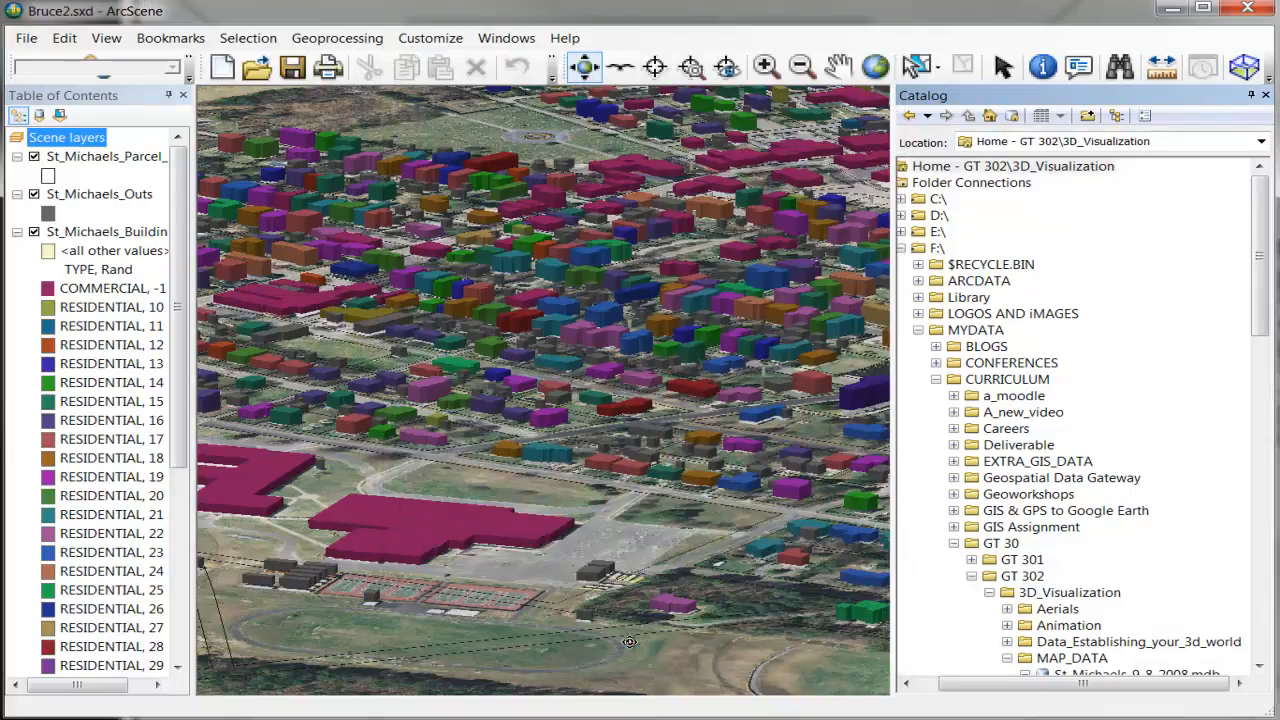
pyautogui.click(27, 39)
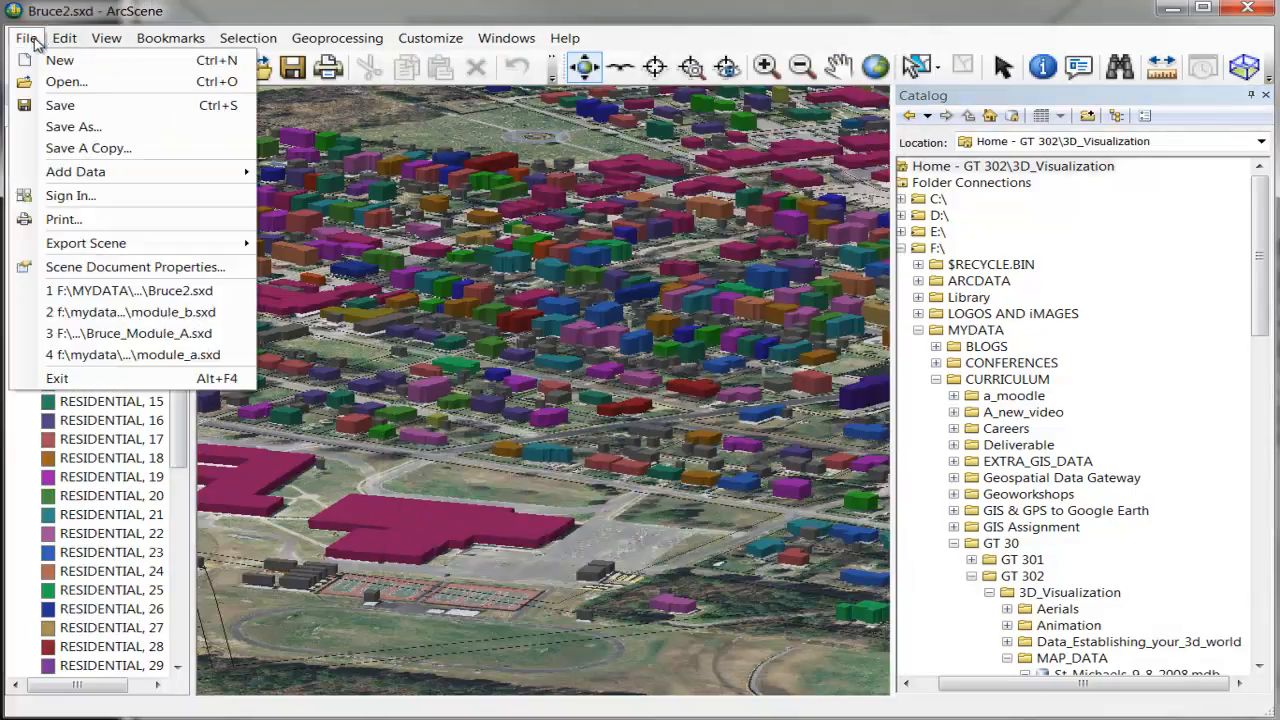
pyautogui.click(60, 106)
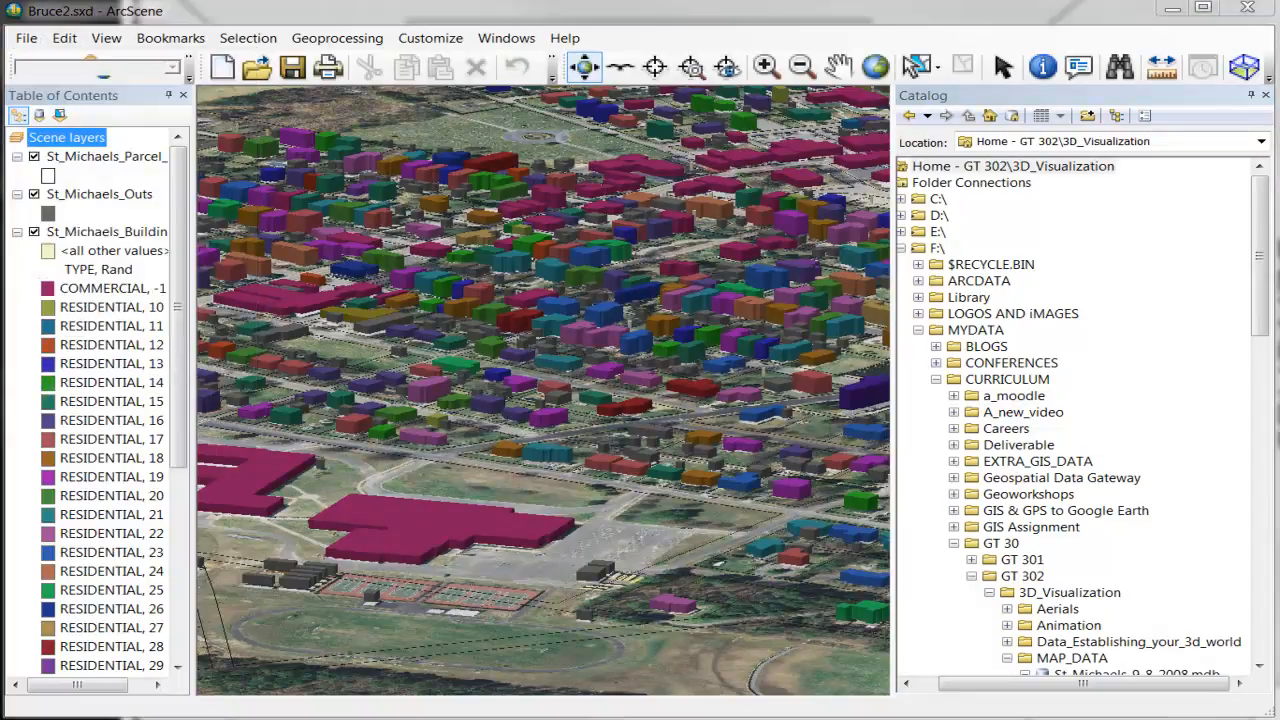